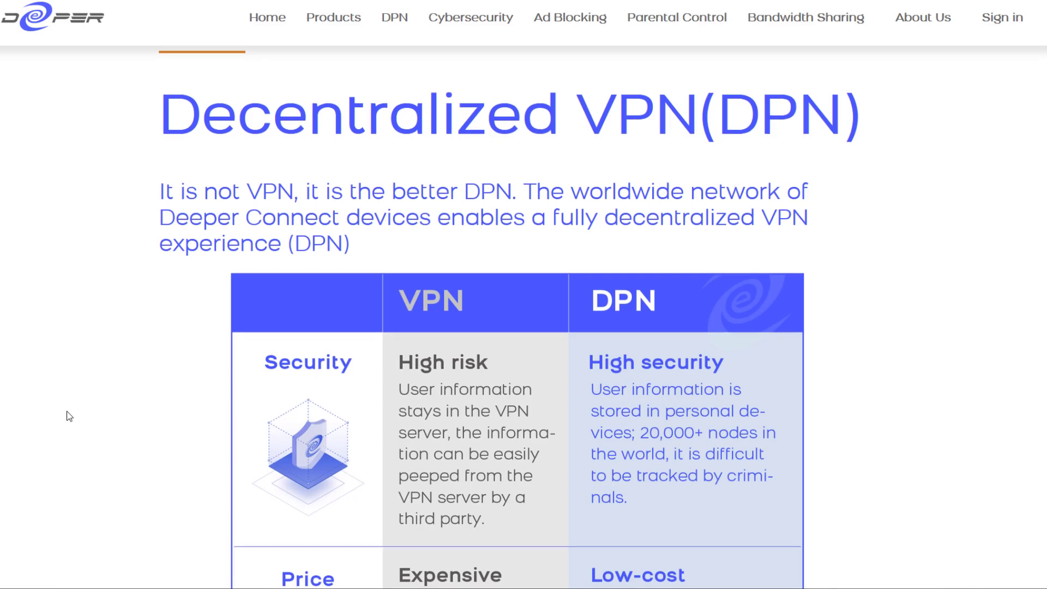
- Open the Quick Settings Wi-Fi list and choose the DeeperWiFi-5243 network
{"action": "scroll", "coordinate": [69, 417], "scroll_direction": "down", "scroll_amount": 2}
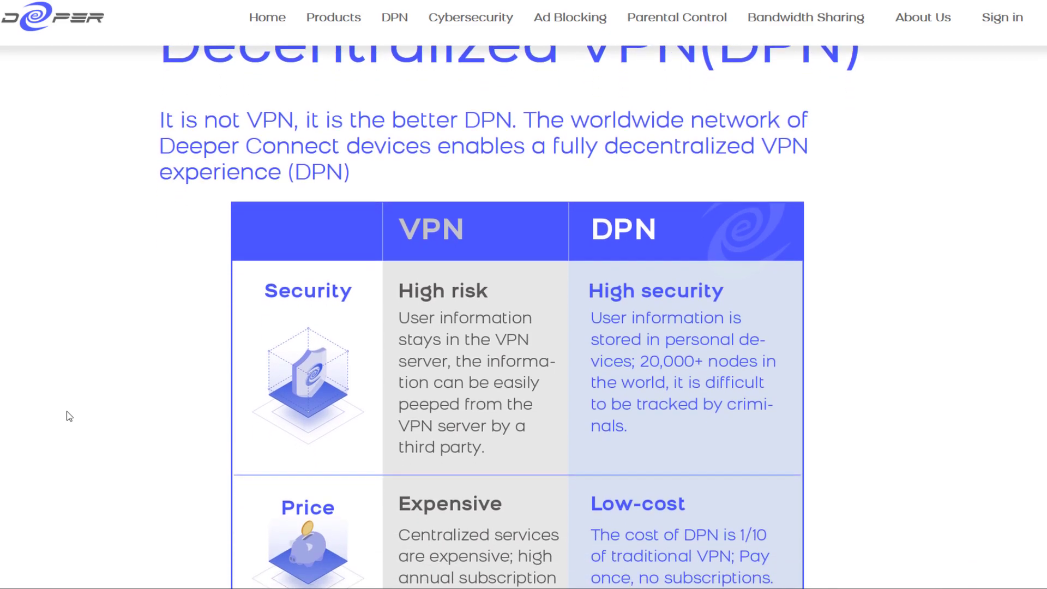
{"action": "scroll", "coordinate": [69, 416], "scroll_direction": "down", "scroll_amount": 2}
{"action": "scroll", "coordinate": [69, 416], "scroll_direction": "down", "scroll_amount": 10}
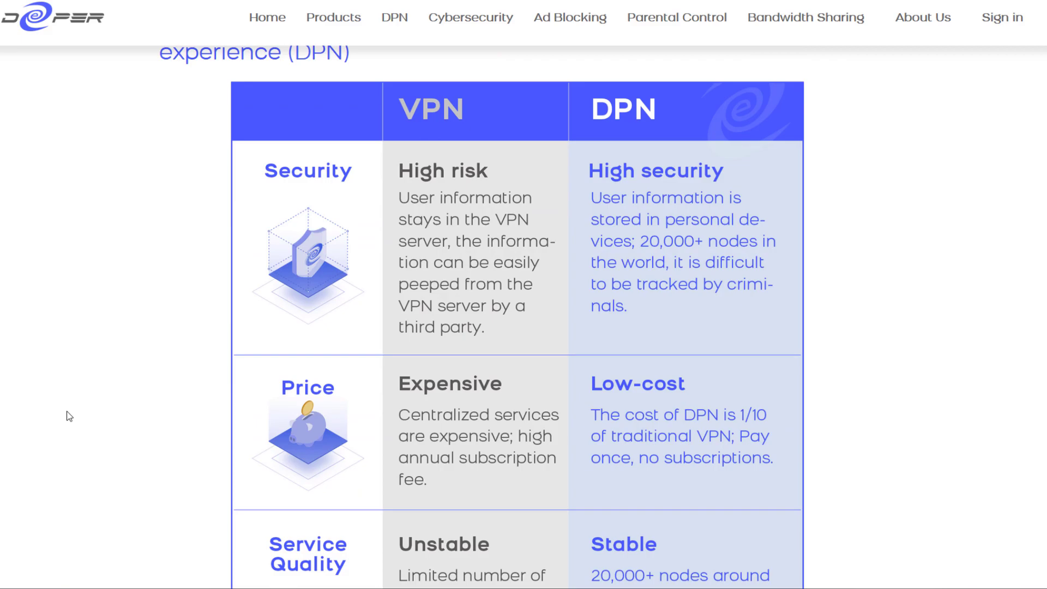
{"action": "scroll", "coordinate": [69, 417], "scroll_direction": "down", "scroll_amount": 4}
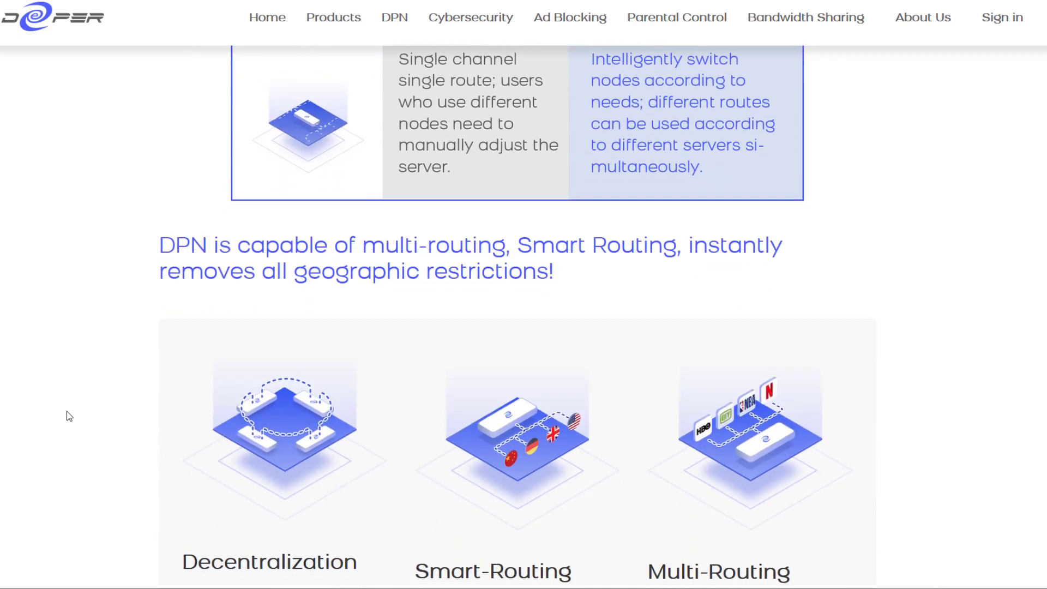
{"action": "scroll", "coordinate": [70, 416], "scroll_direction": "down", "scroll_amount": 10}
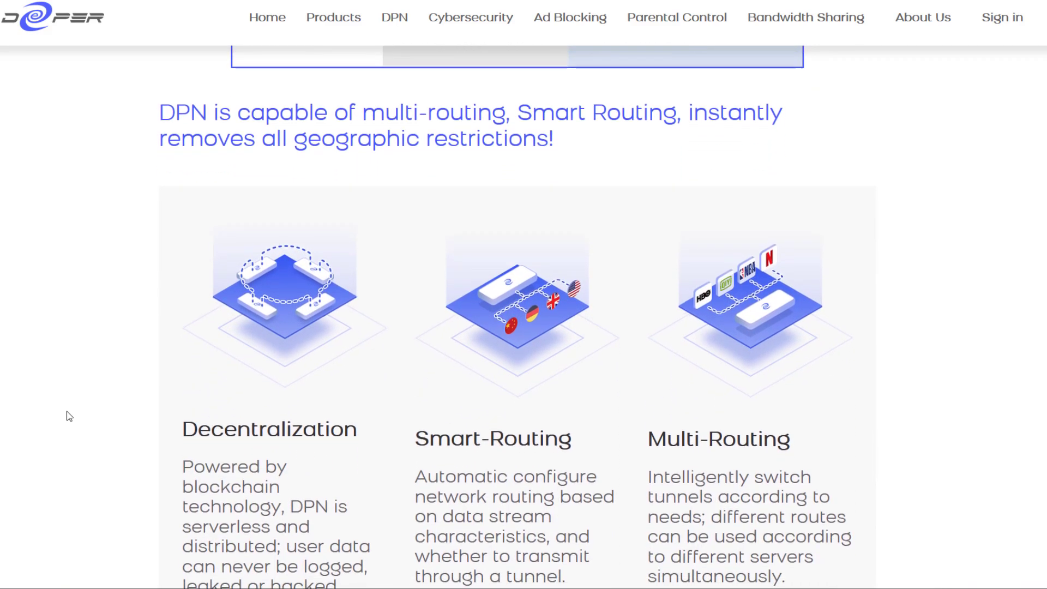
{"action": "scroll", "coordinate": [69, 417], "scroll_direction": "down", "scroll_amount": 5}
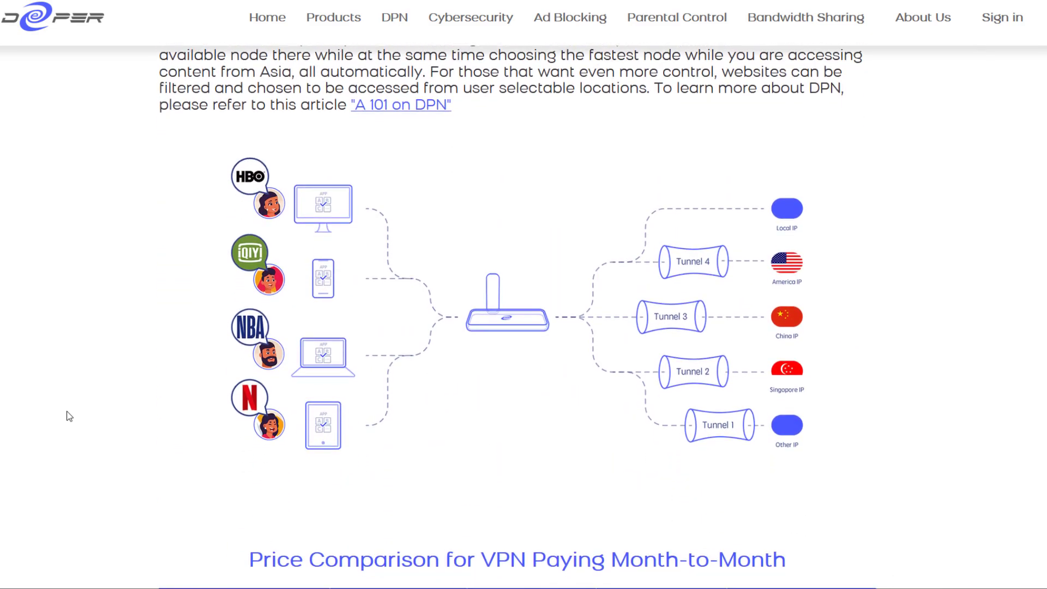
{"action": "scroll", "coordinate": [69, 417], "scroll_direction": "down", "scroll_amount": 5}
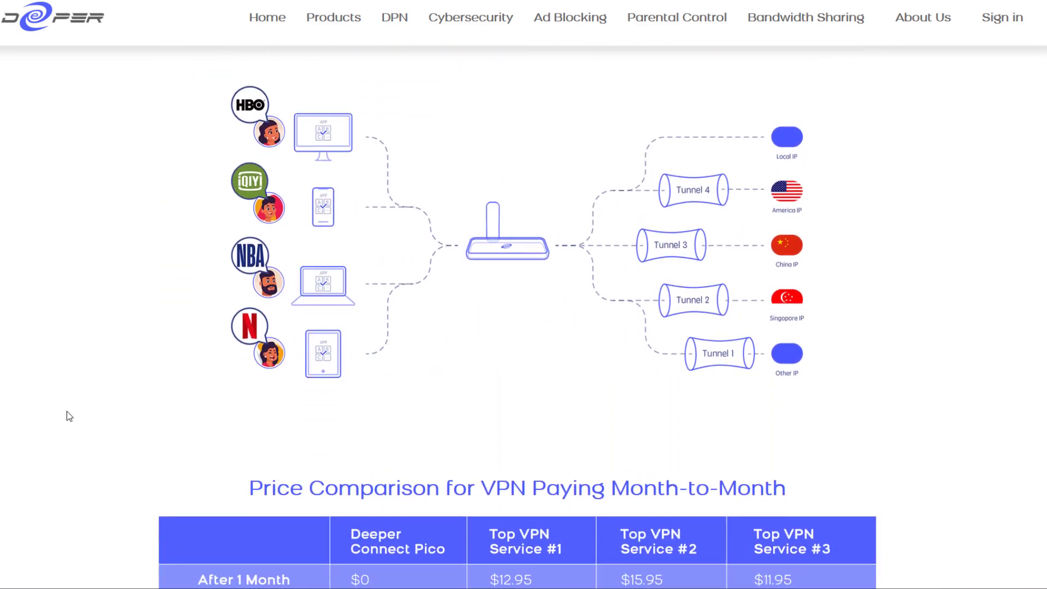
{"action": "scroll", "coordinate": [69, 417], "scroll_direction": "up", "scroll_amount": 8}
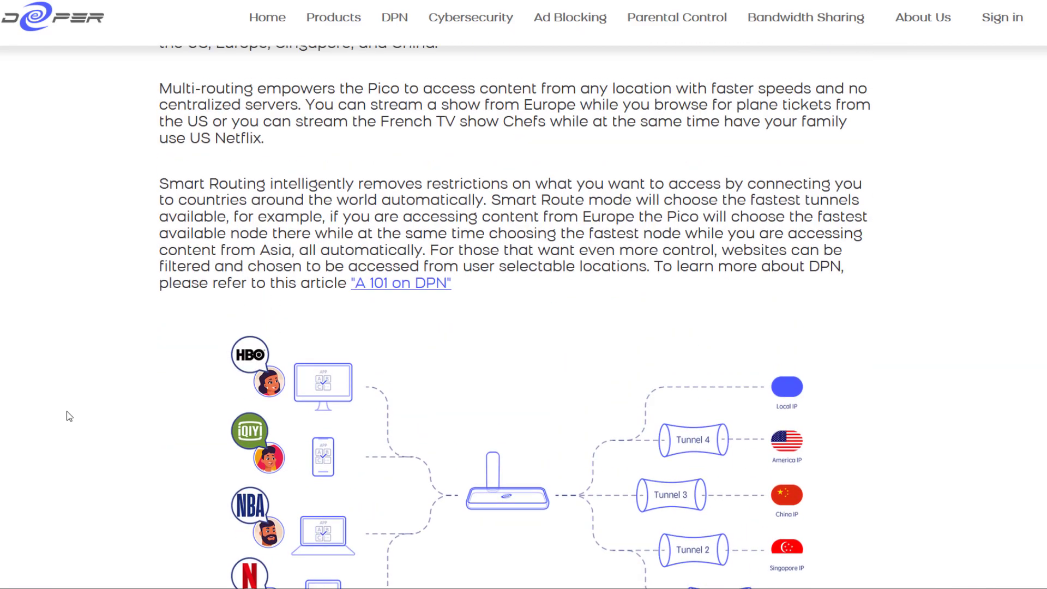
{"action": "scroll", "coordinate": [69, 416], "scroll_direction": "up", "scroll_amount": 8}
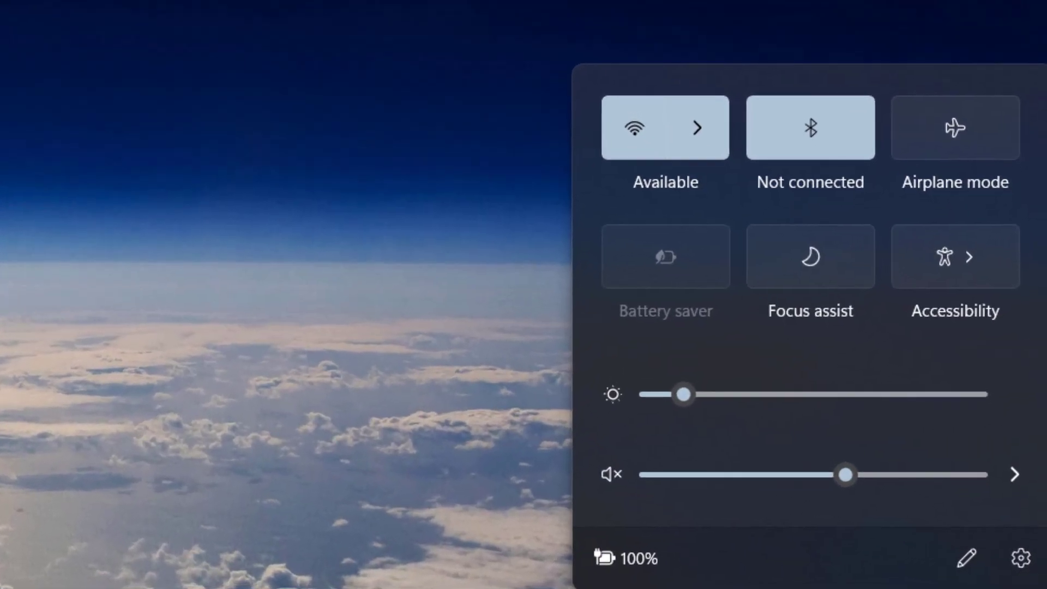
{"action": "left_click", "coordinate": [720, 135]}
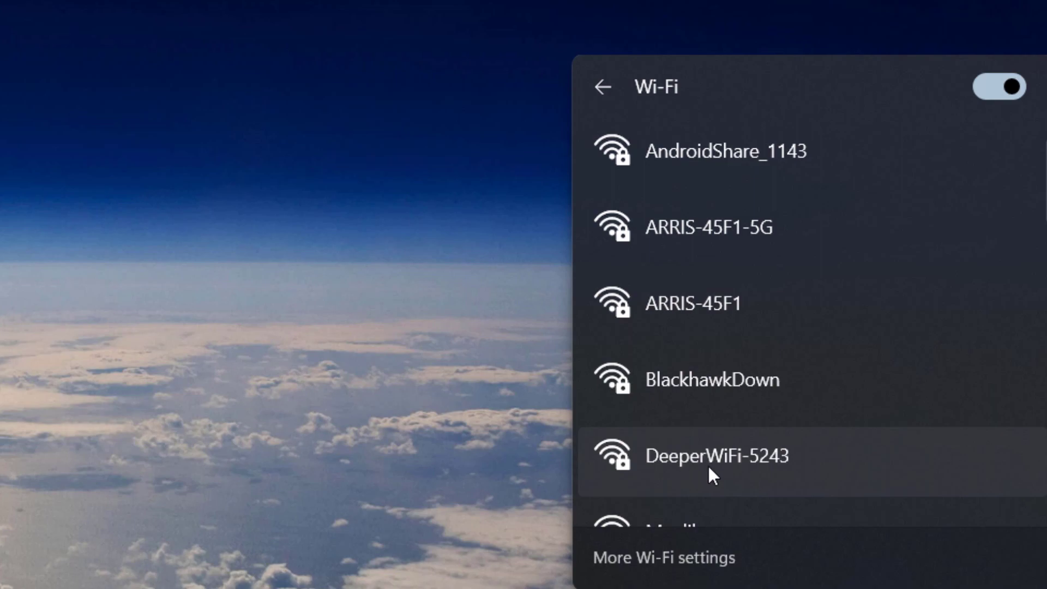
{"action": "left_click", "coordinate": [690, 456]}
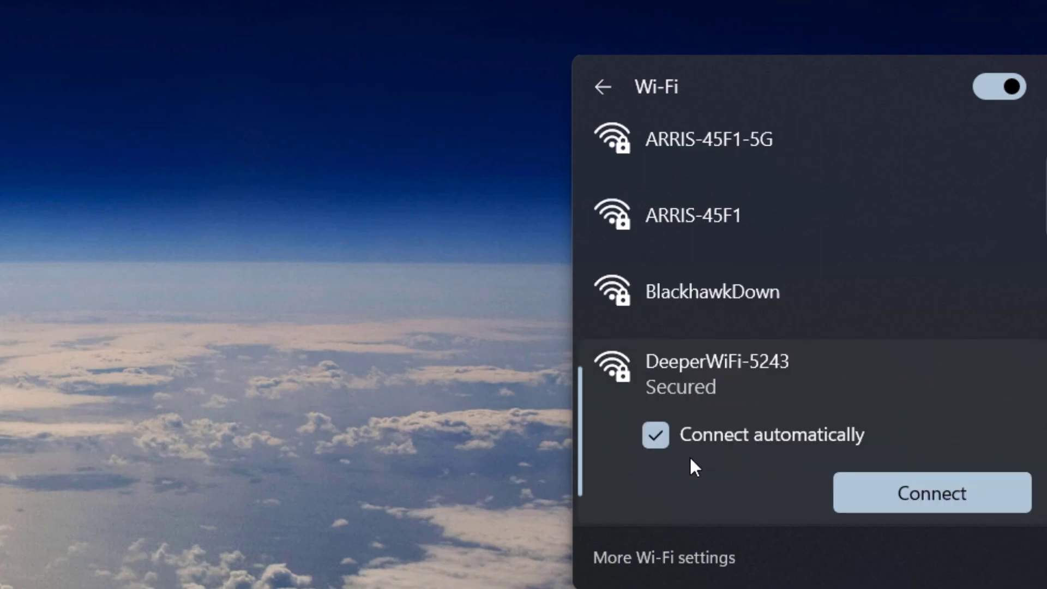
- Connect to DeeperWiFi-5243 by entering and submitting its security key
{"action": "left_click", "coordinate": [870, 488]}
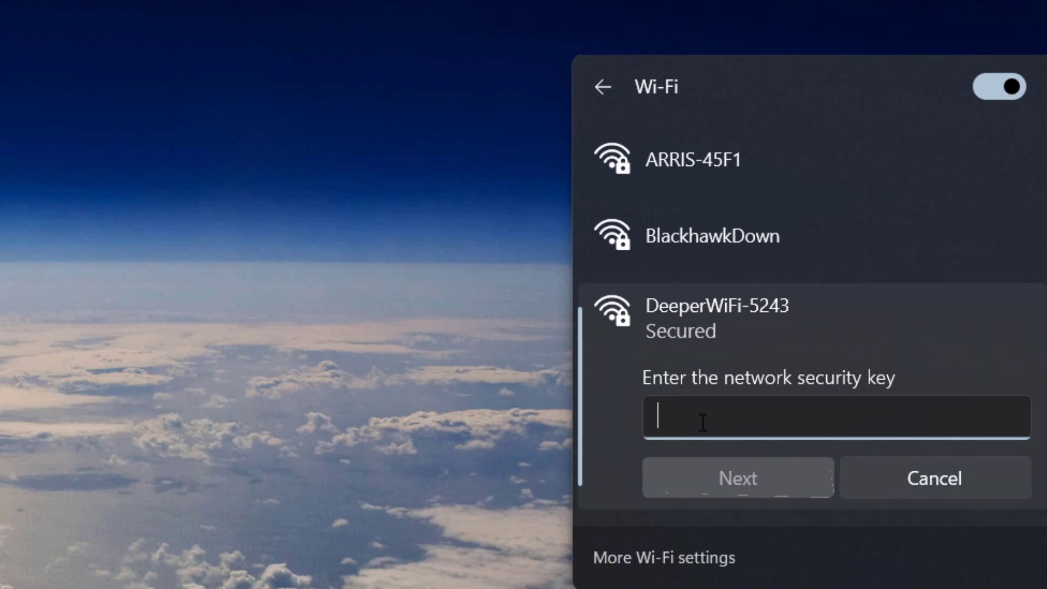
{"action": "type", "text": "•••••••••••"}
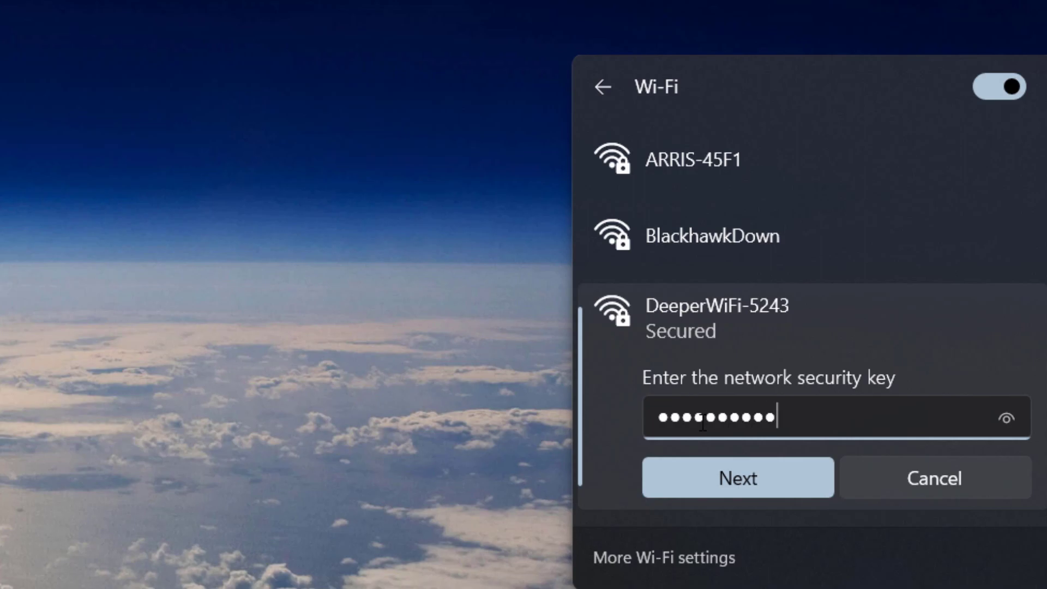
{"action": "left_click", "coordinate": [1010, 417]}
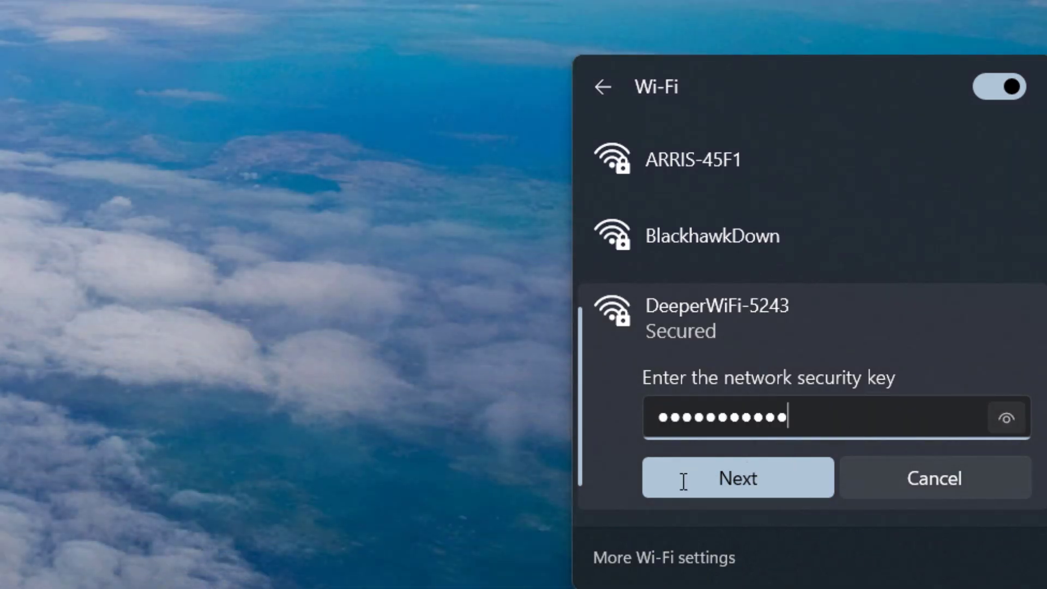
{"action": "left_click", "coordinate": [712, 478]}
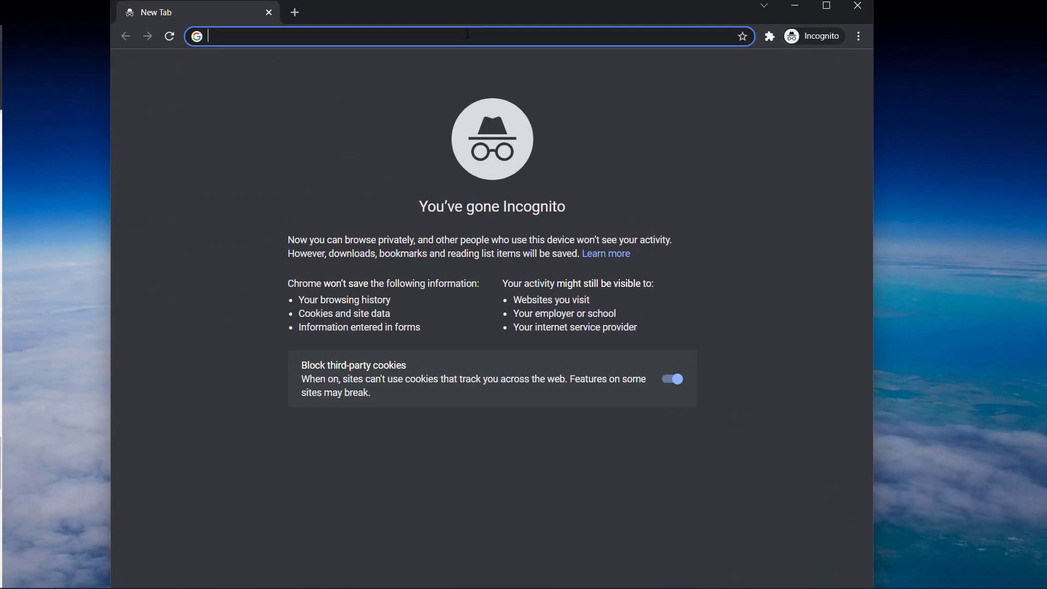
- Go to the router admin address 168.192.1.1 in the incognito tab
{"action": "type", "text": "168"}
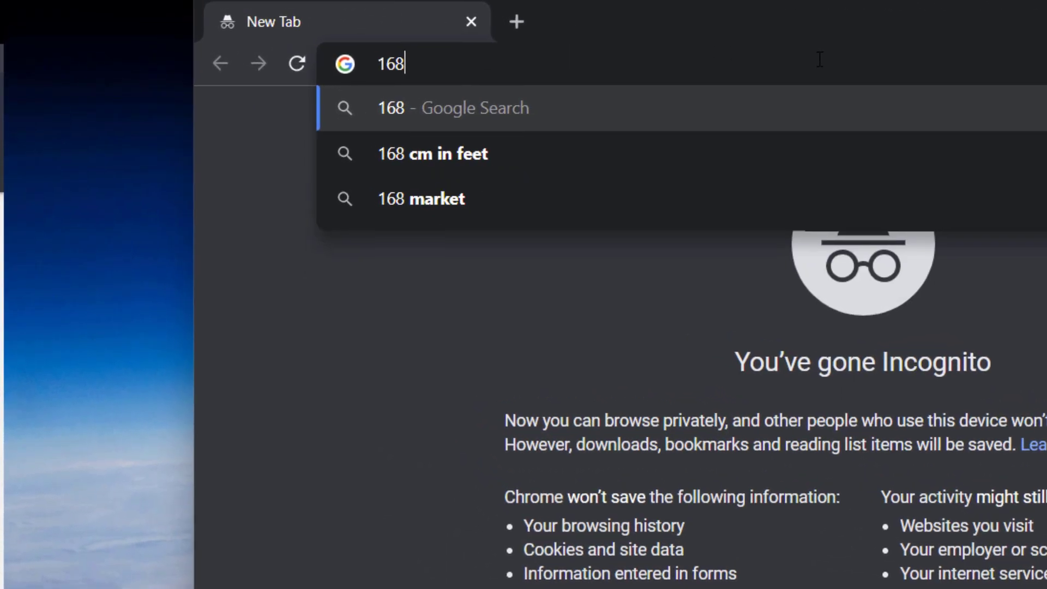
{"action": "type", "text": ".192"}
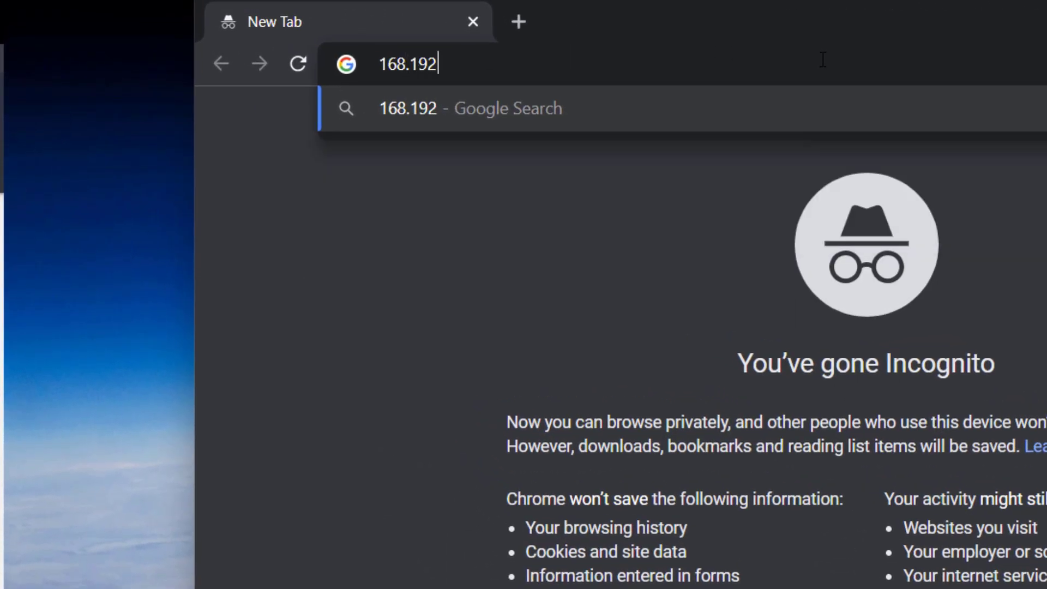
{"action": "type", "text": ".1.1"}
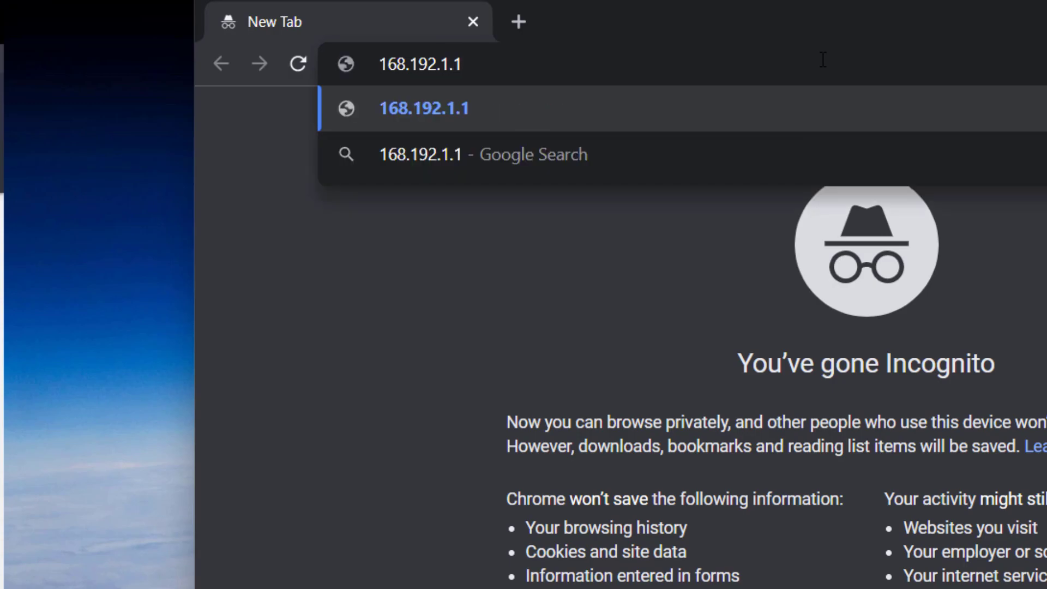
{"action": "key", "text": "Return"}
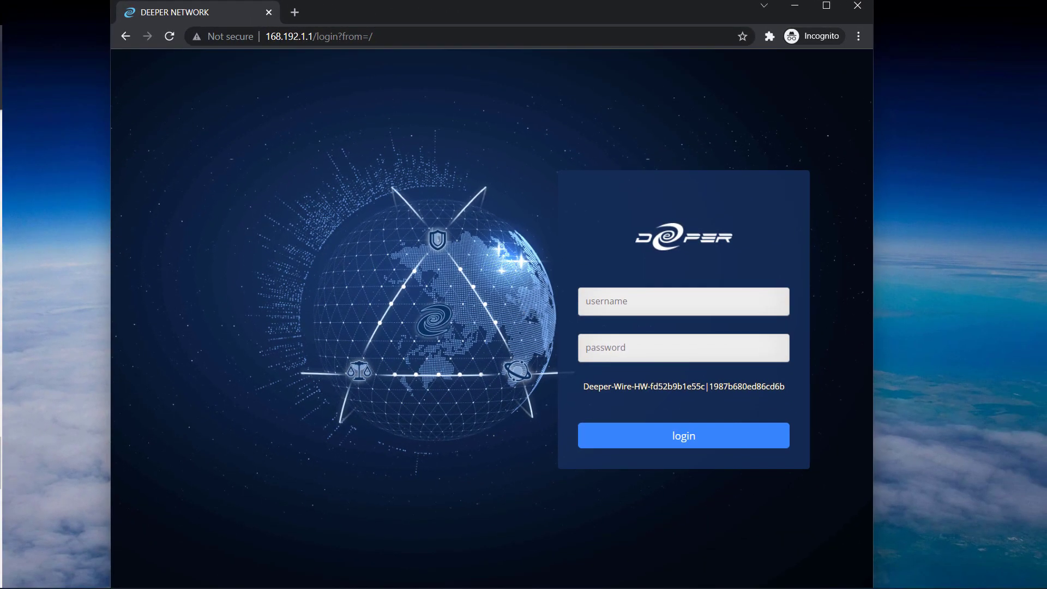
- Log in to Deeper AtomOS with the admin username and password
{"action": "left_click", "coordinate": [605, 301]}
{"action": "type", "text": "a"}
{"action": "type", "text": "a"}
{"action": "left_click", "coordinate": [665, 445]}
{"action": "scroll", "coordinate": [425, 289], "scroll_direction": "down", "scroll_amount": 2}
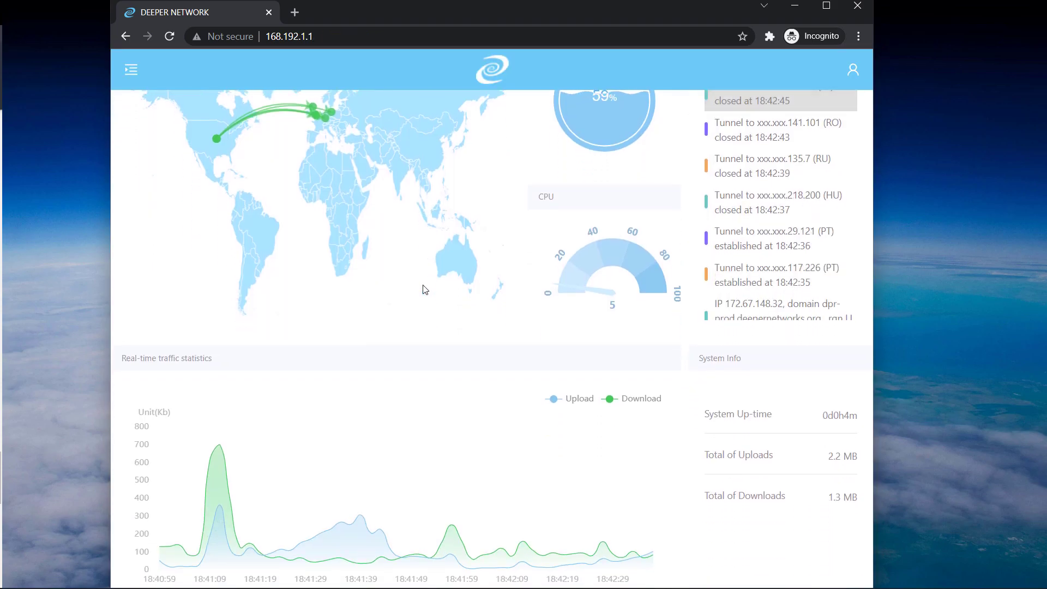
{"action": "mouse_move", "coordinate": [351, 420]}
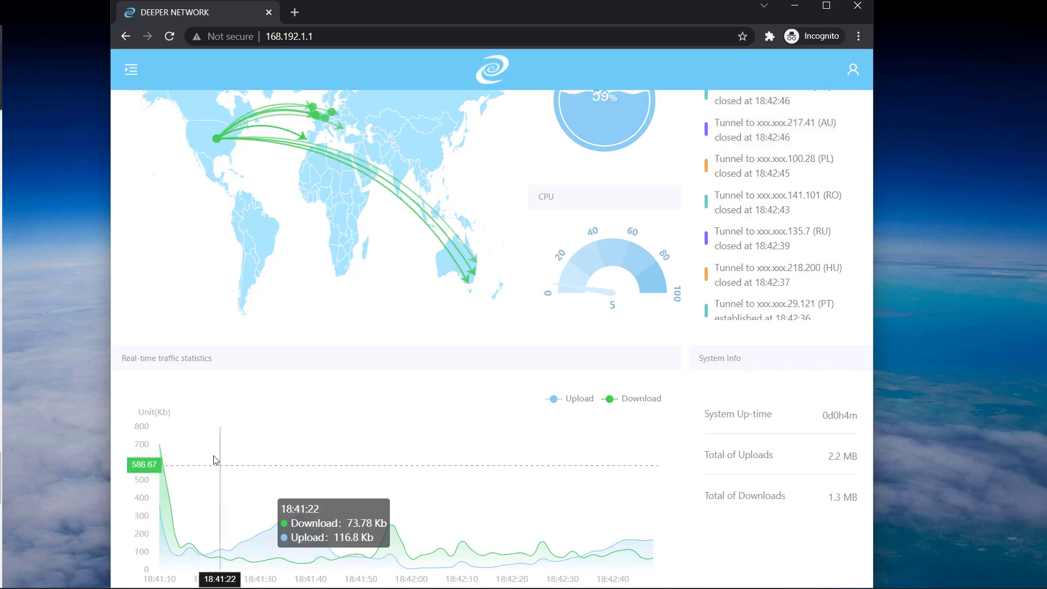
{"action": "scroll", "coordinate": [402, 463], "scroll_direction": "up", "scroll_amount": 2}
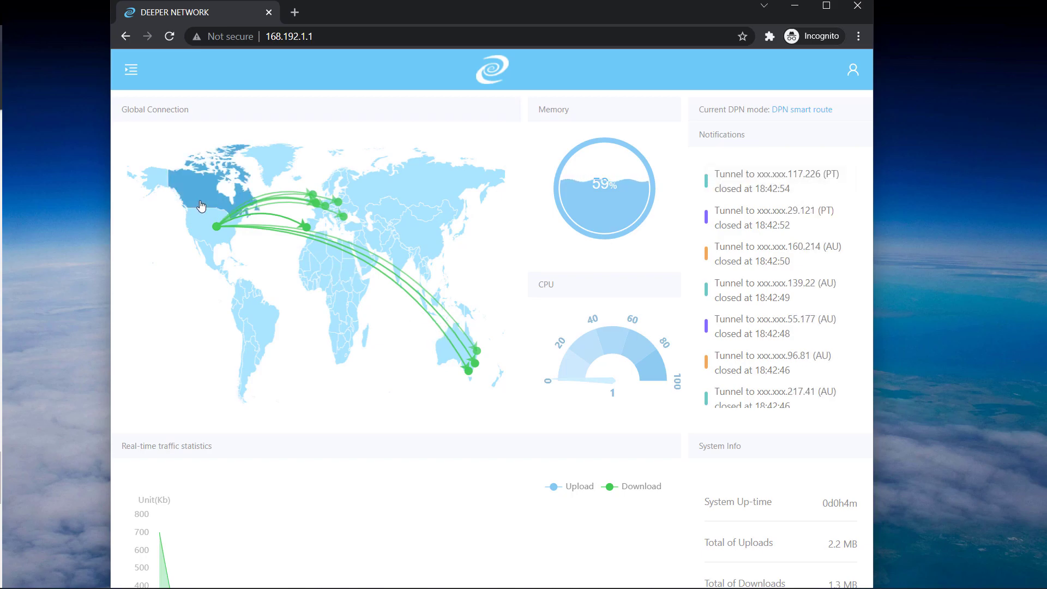
- Open the side navigation drawer listing the admin settings pages
{"action": "left_click", "coordinate": [129, 71]}
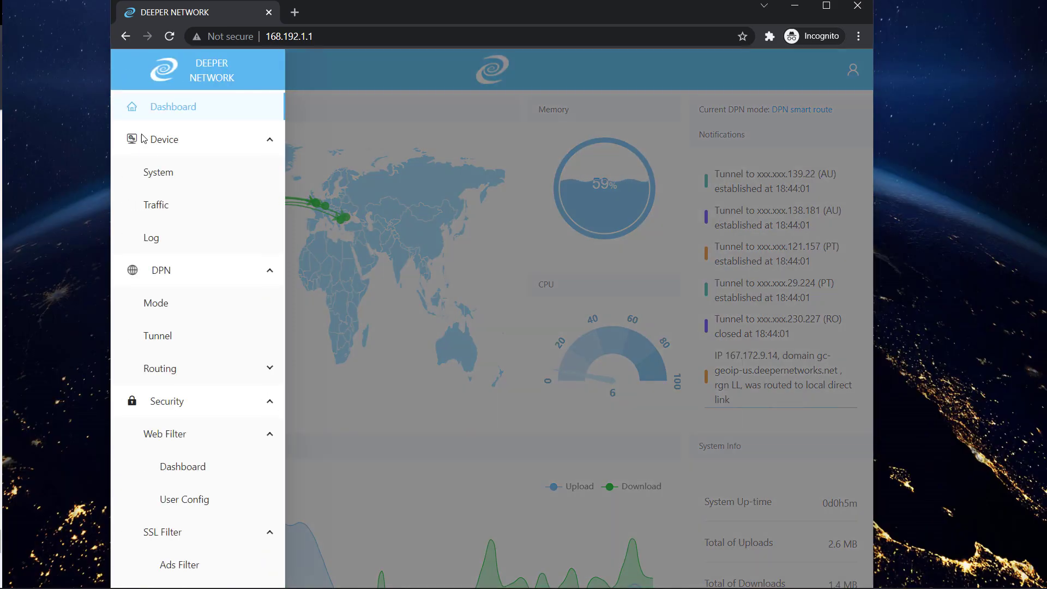
{"action": "scroll", "coordinate": [170, 275], "scroll_direction": "down", "scroll_amount": 2}
{"action": "scroll", "coordinate": [170, 277], "scroll_direction": "down", "scroll_amount": 3}
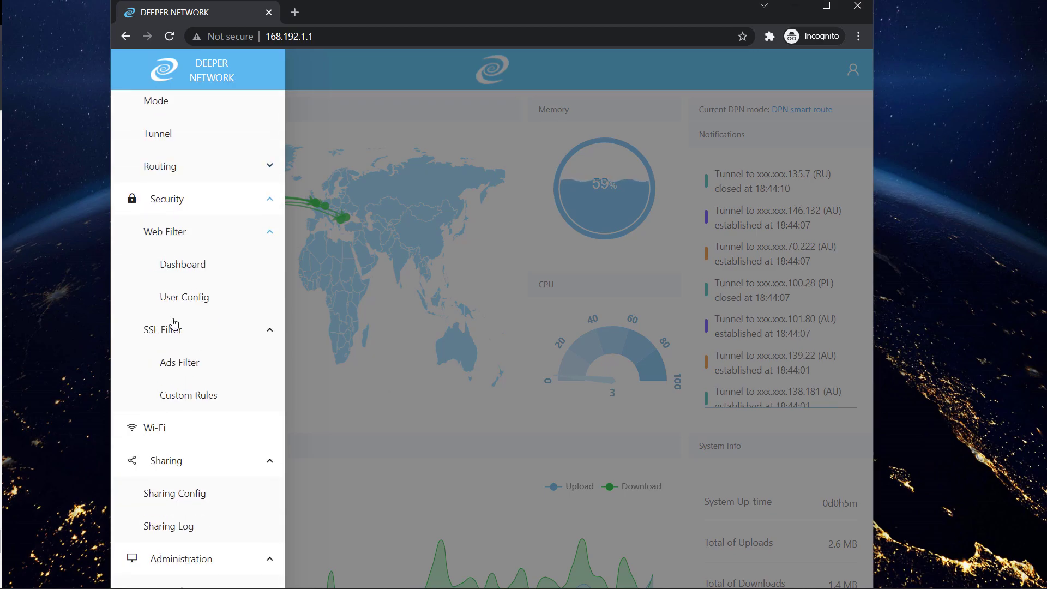
{"action": "scroll", "coordinate": [173, 331], "scroll_direction": "down", "scroll_amount": 1}
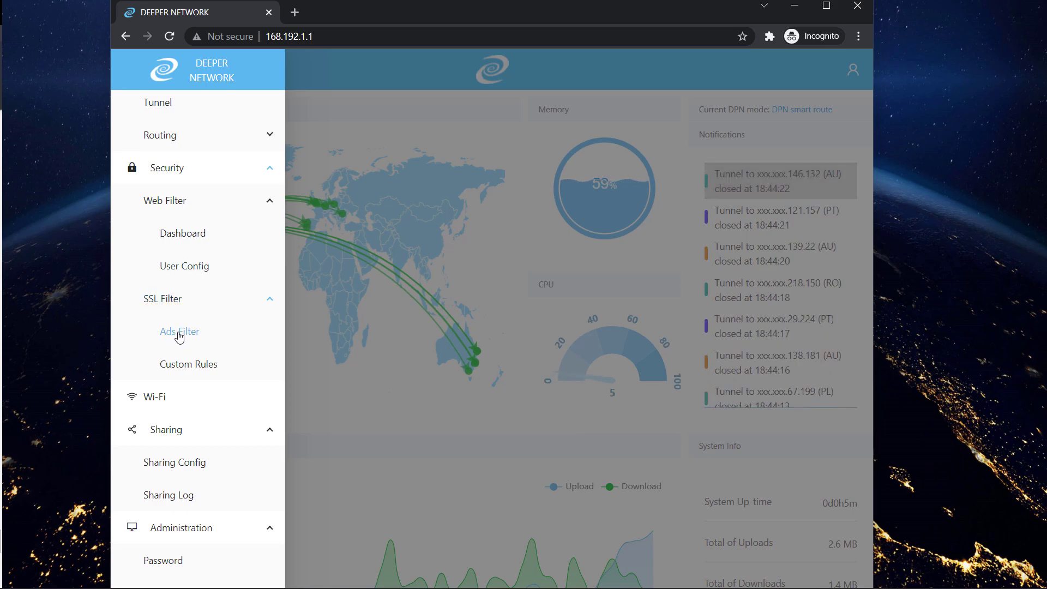
- Open the Ads Filter page and enable YouTube ad filtering
{"action": "left_click", "coordinate": [179, 333]}
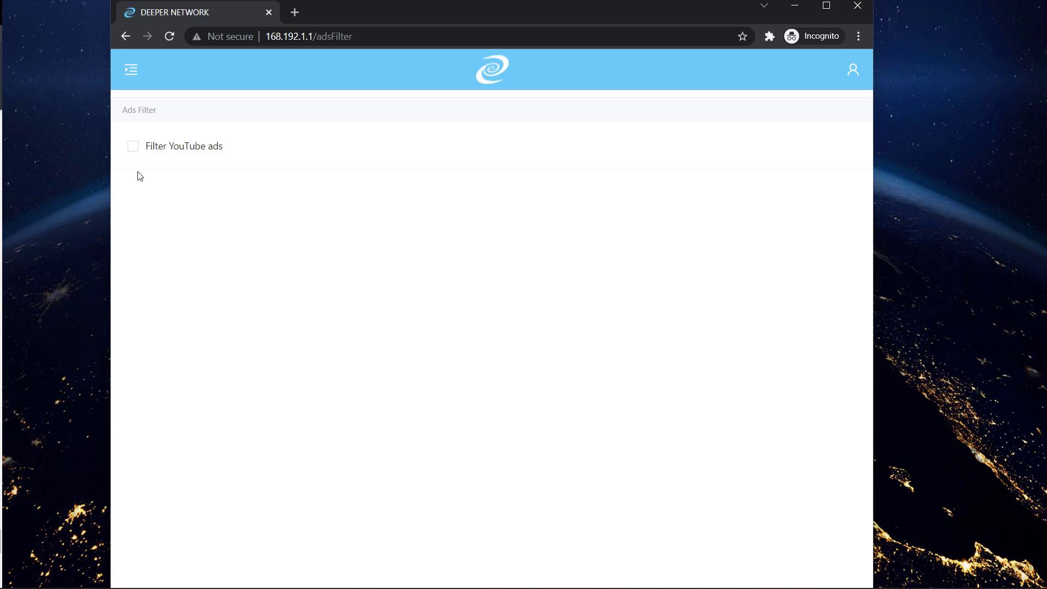
{"action": "left_click", "coordinate": [133, 148]}
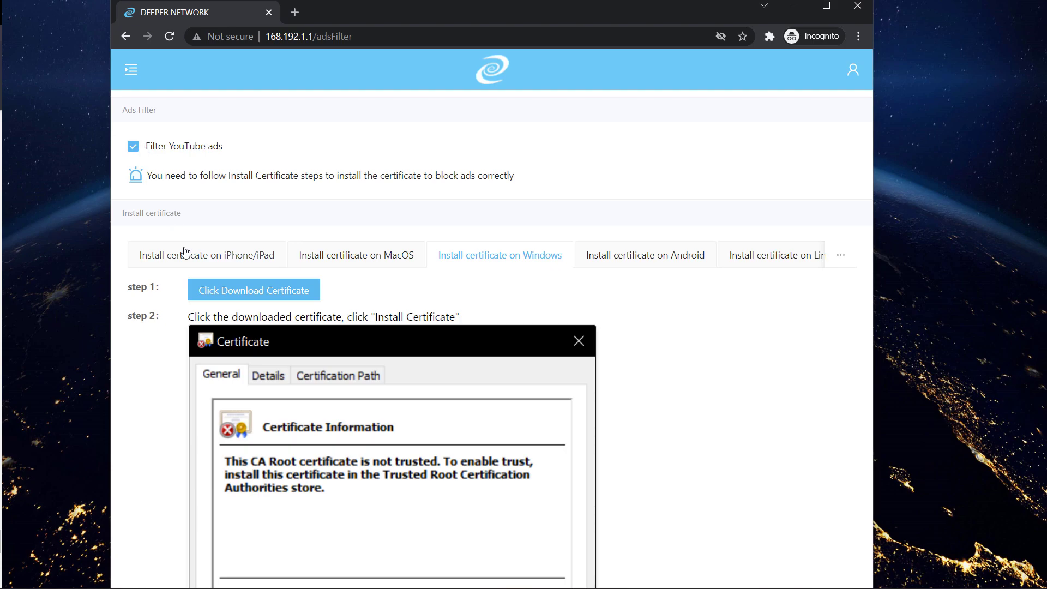
{"action": "scroll", "coordinate": [182, 253], "scroll_direction": "down", "scroll_amount": 2}
{"action": "scroll", "coordinate": [219, 259], "scroll_direction": "up", "scroll_amount": 2}
{"action": "scroll", "coordinate": [228, 326], "scroll_direction": "down", "scroll_amount": 4}
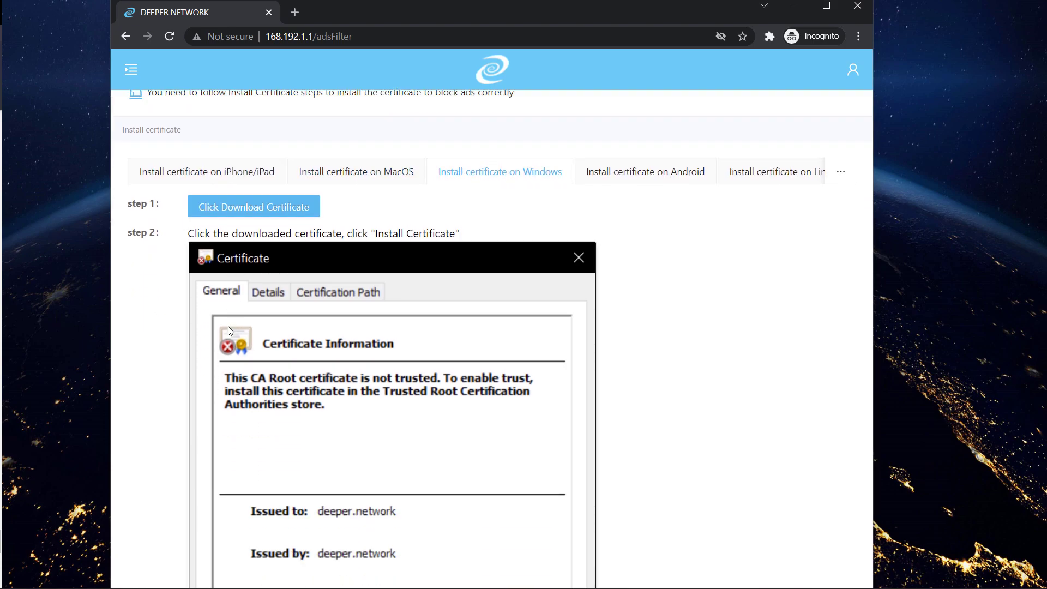
{"action": "scroll", "coordinate": [247, 209], "scroll_direction": "up", "scroll_amount": 2}
- Download the Windows ad-filter certificate and read through its installation steps
{"action": "left_click", "coordinate": [241, 196]}
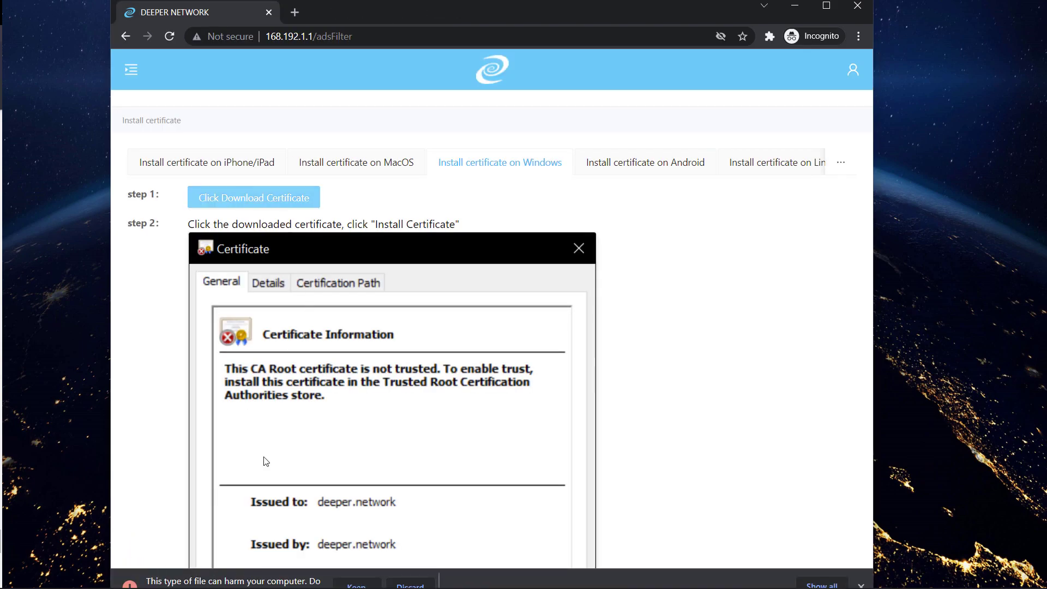
{"action": "scroll", "coordinate": [287, 402], "scroll_direction": "down", "scroll_amount": 15}
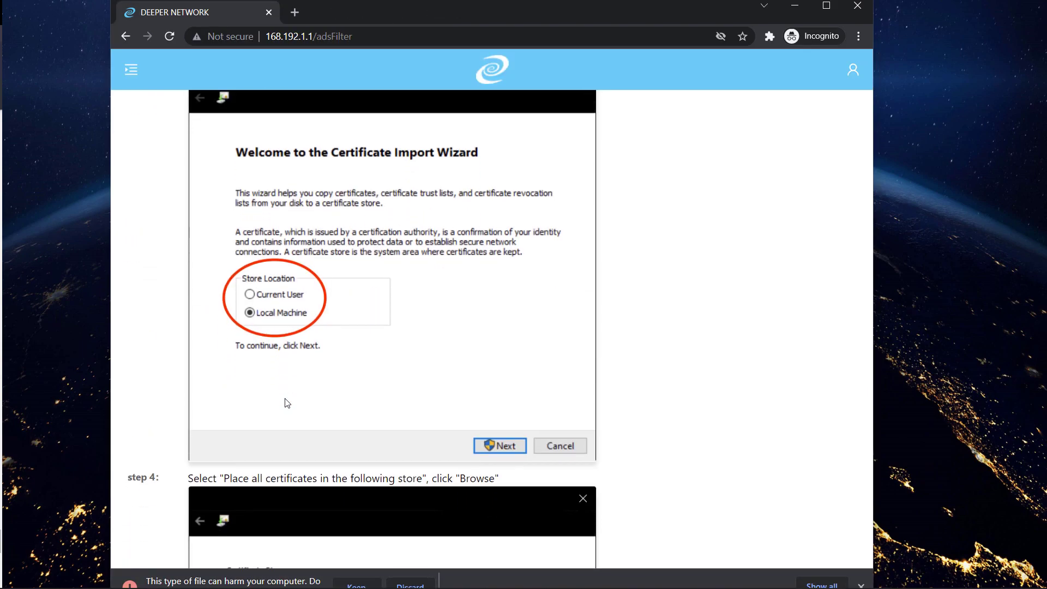
{"action": "scroll", "coordinate": [259, 324], "scroll_direction": "down", "scroll_amount": 16}
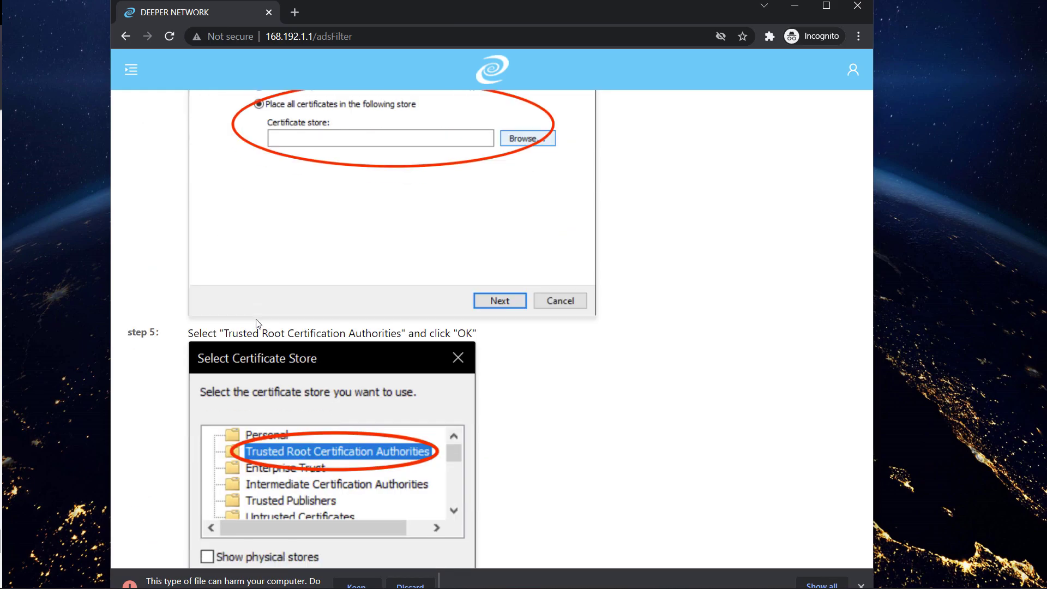
{"action": "scroll", "coordinate": [258, 324], "scroll_direction": "up", "scroll_amount": 20}
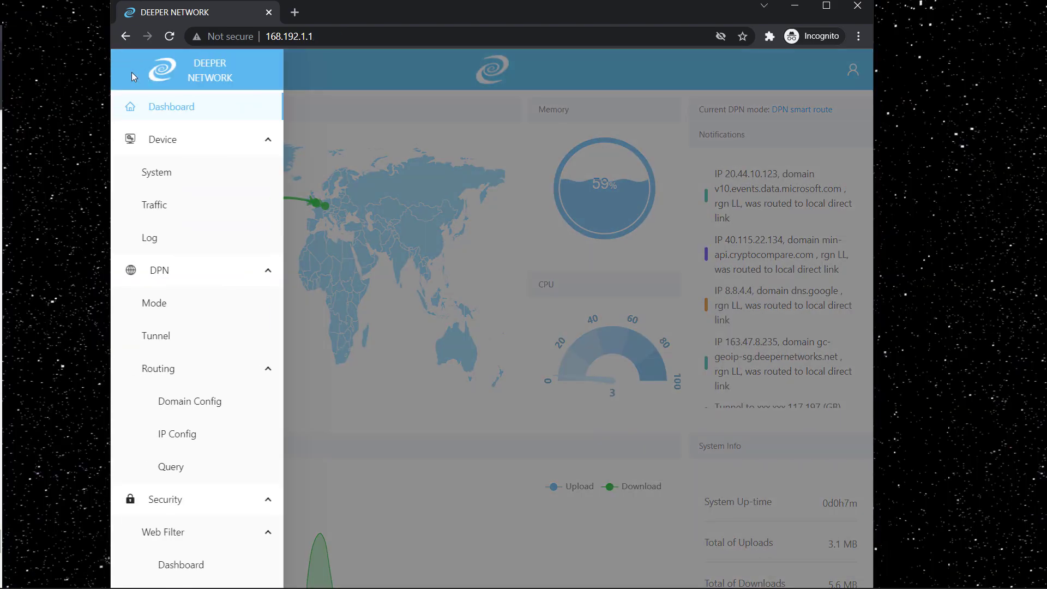
- Open the Sharing > Sharing Config page from the sidebar
{"action": "scroll", "coordinate": [182, 219], "scroll_direction": "down", "scroll_amount": 1}
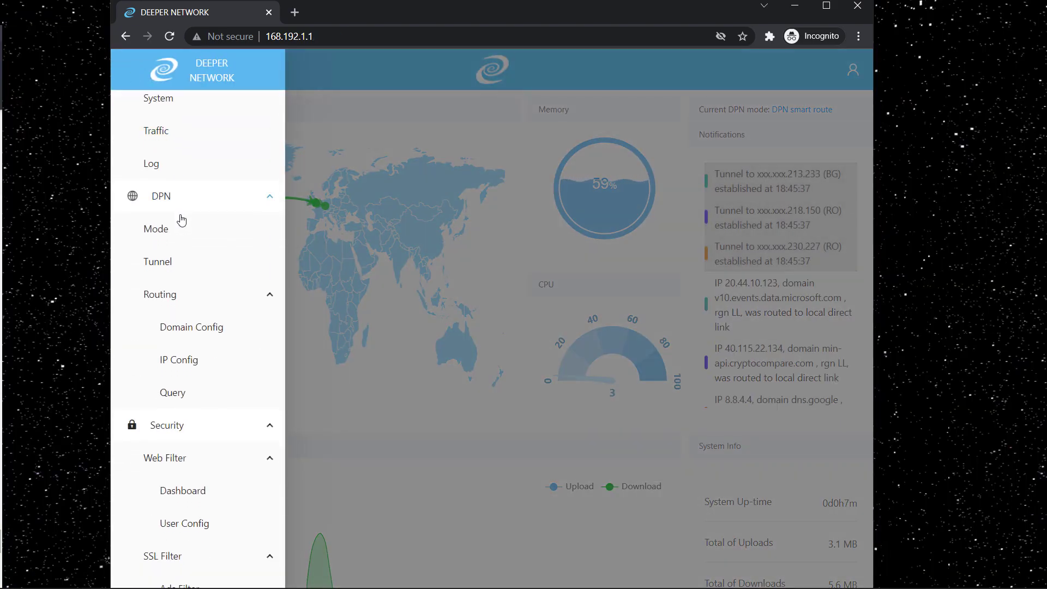
{"action": "scroll", "coordinate": [182, 220], "scroll_direction": "down", "scroll_amount": 1}
{"action": "scroll", "coordinate": [181, 220], "scroll_direction": "down", "scroll_amount": 2}
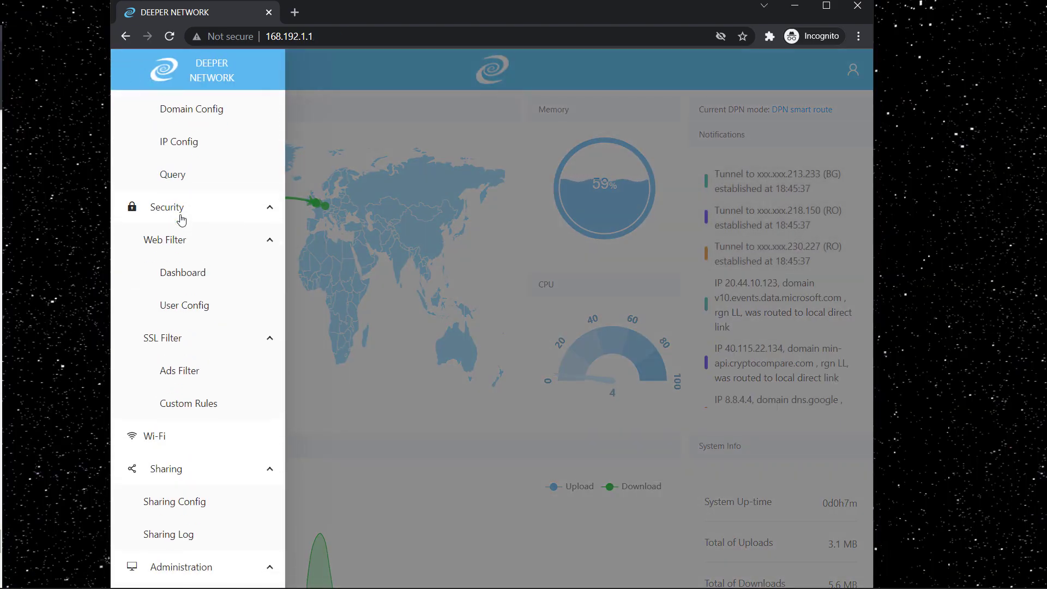
{"action": "scroll", "coordinate": [182, 284], "scroll_direction": "down", "scroll_amount": 1}
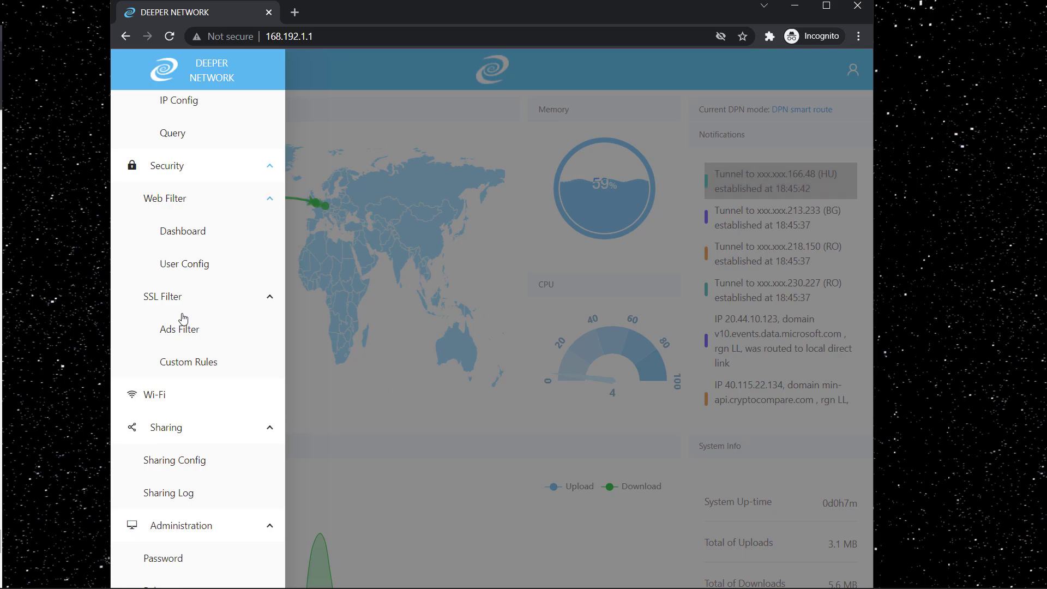
{"action": "left_click", "coordinate": [168, 466]}
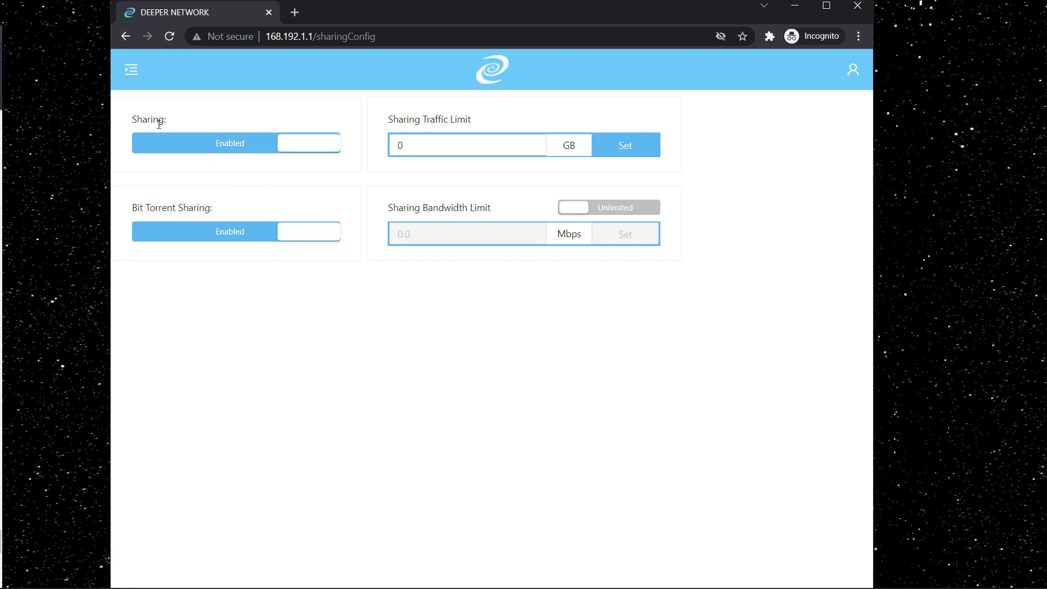
- Switch both the Sharing and Bit Torrent Sharing toggles to Disabled
{"action": "left_click", "coordinate": [223, 149]}
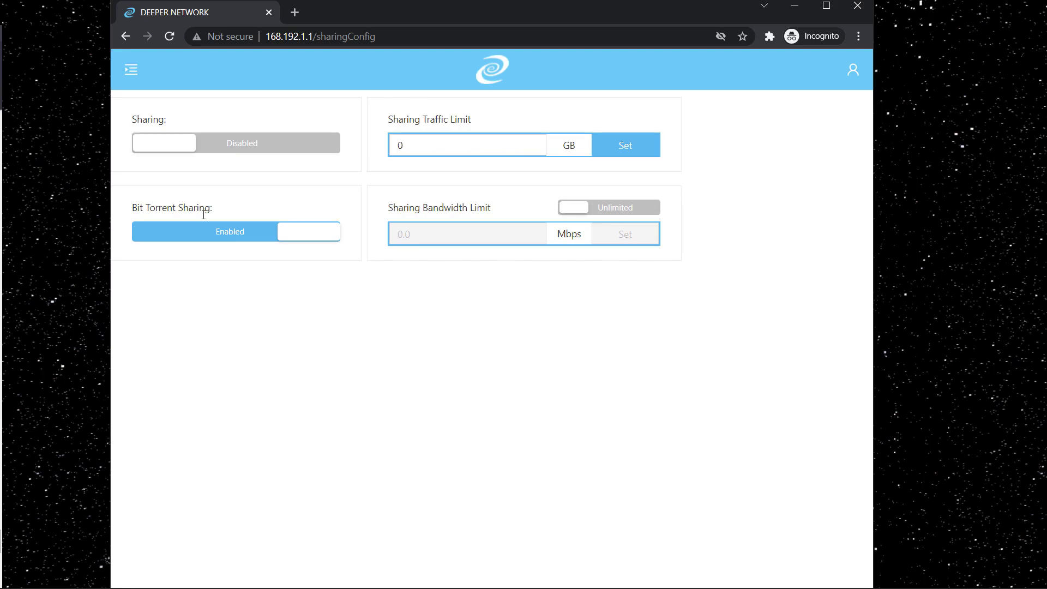
{"action": "left_click", "coordinate": [236, 234]}
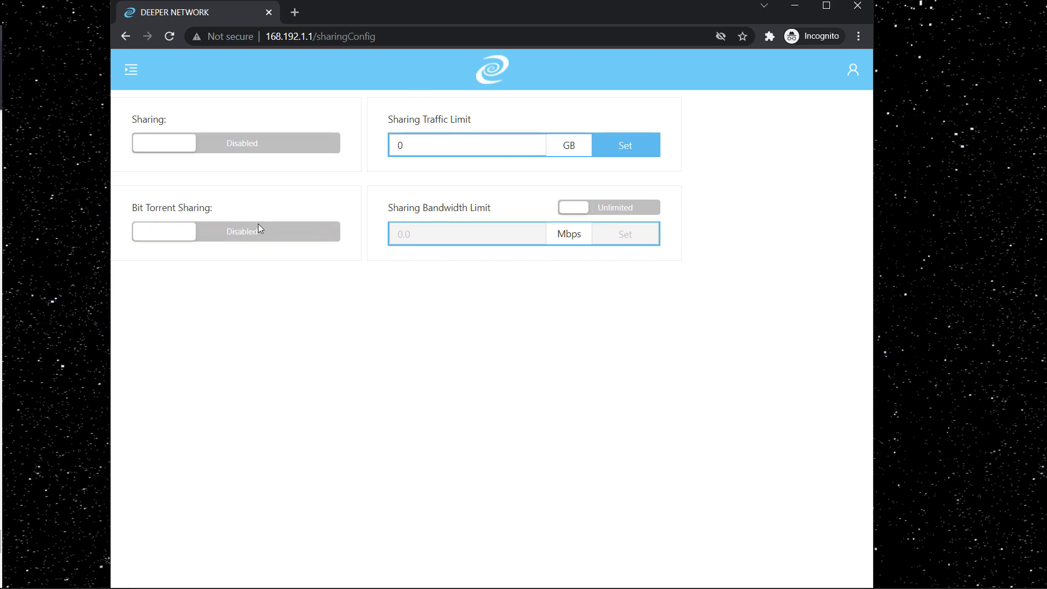
{"action": "scroll", "coordinate": [160, 210], "scroll_direction": "down", "scroll_amount": 3}
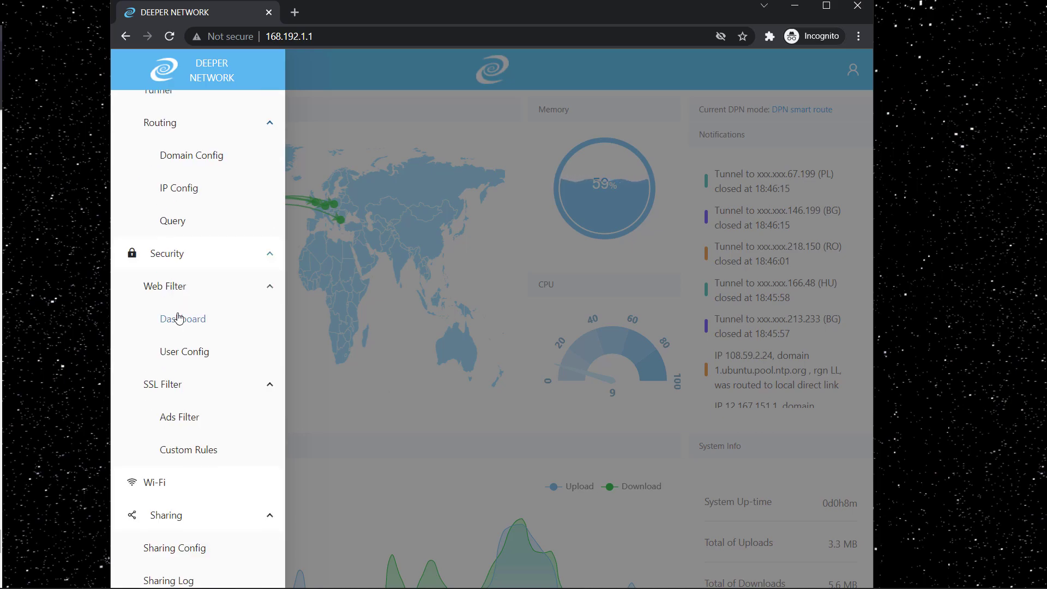
{"action": "scroll", "coordinate": [175, 316], "scroll_direction": "down", "scroll_amount": 2}
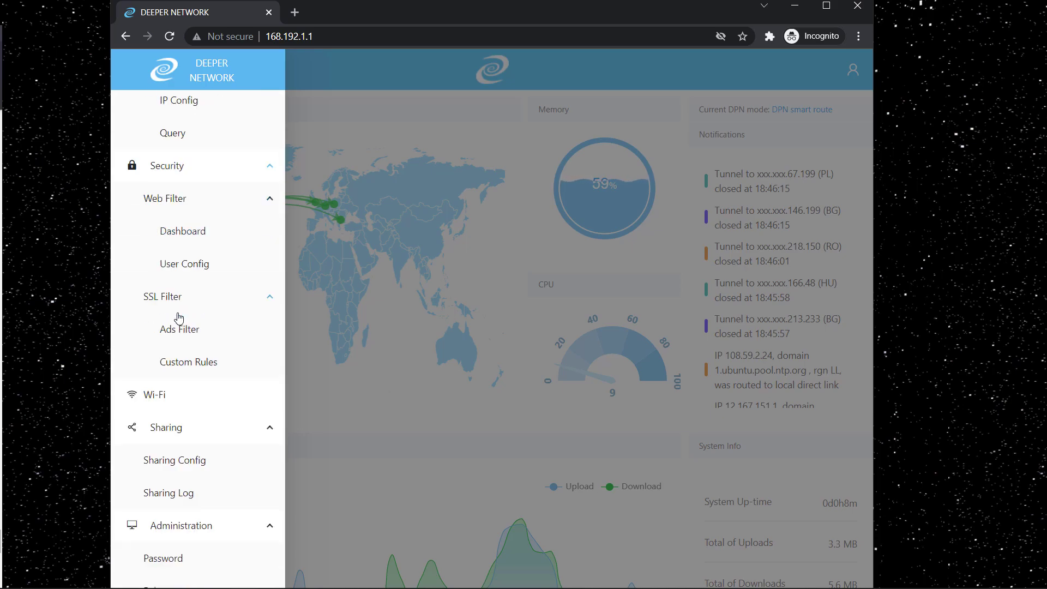
- Open the Wi-Fi settings page and clear the SSID field
{"action": "left_click", "coordinate": [149, 400]}
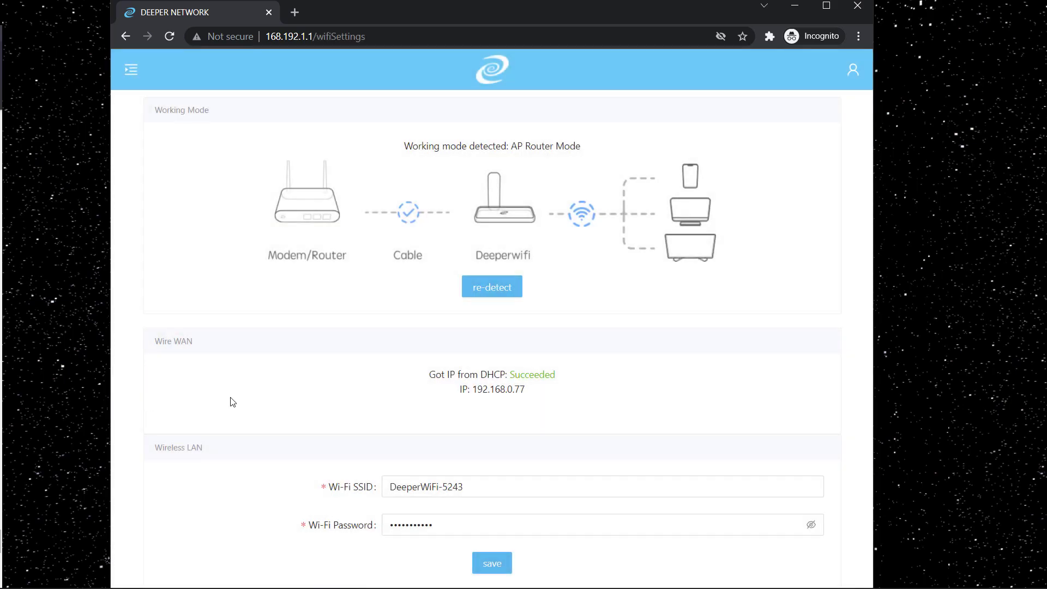
{"action": "triple_click", "coordinate": [428, 487]}
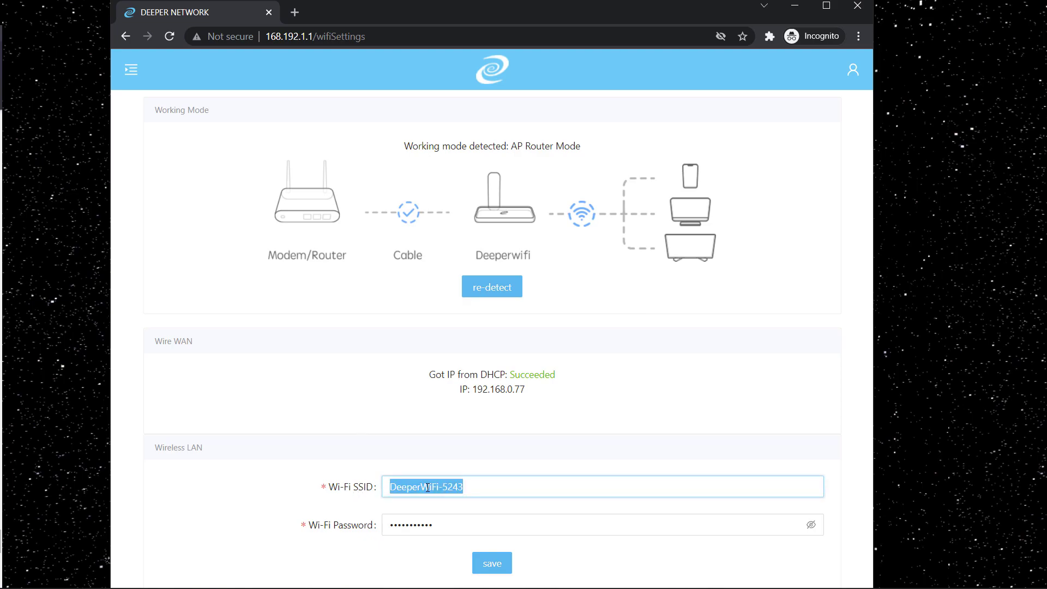
{"action": "type", "text": "df"}
{"action": "key", "text": "ctrl+a"}
{"action": "key", "text": "BackSpace"}
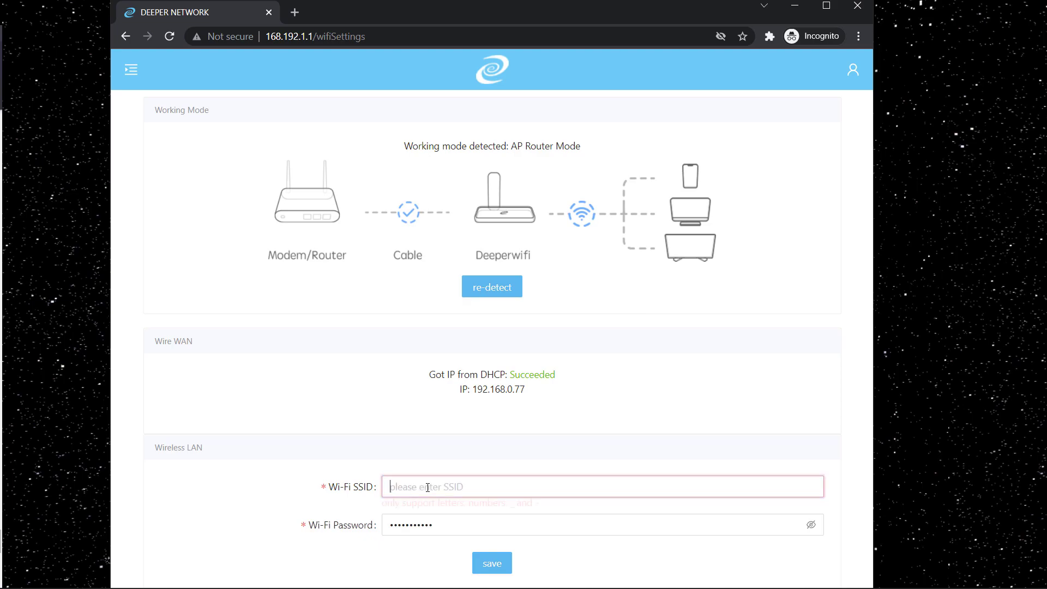
- Restore the SSID DeeperWiFi-5243 with undo and leave without saving
{"action": "double_click", "coordinate": [405, 525]}
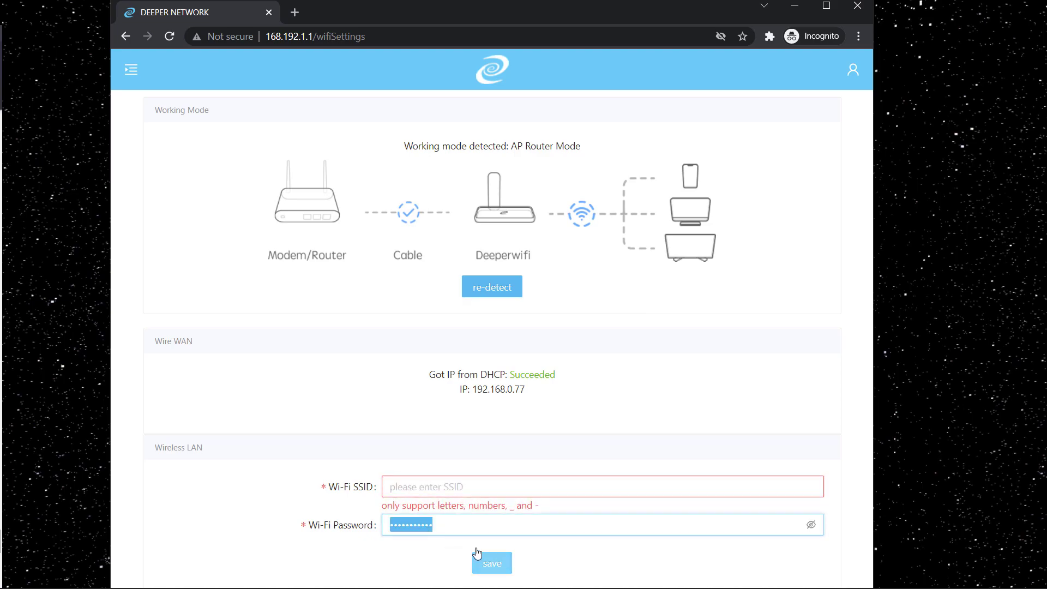
{"action": "left_click", "coordinate": [412, 482]}
{"action": "key", "text": "ctrl+z"}
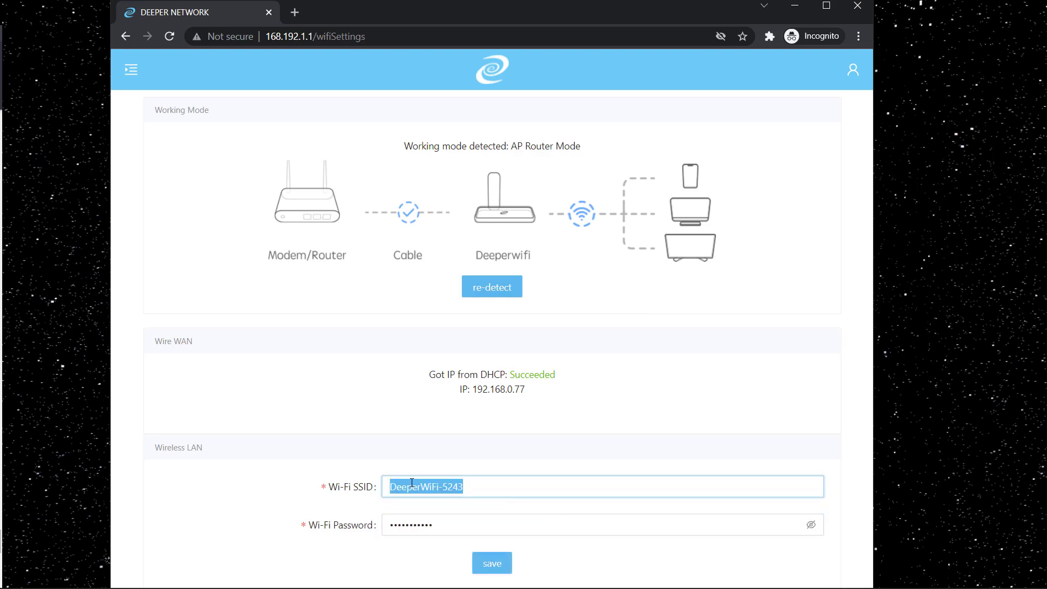
{"action": "left_click", "coordinate": [377, 451]}
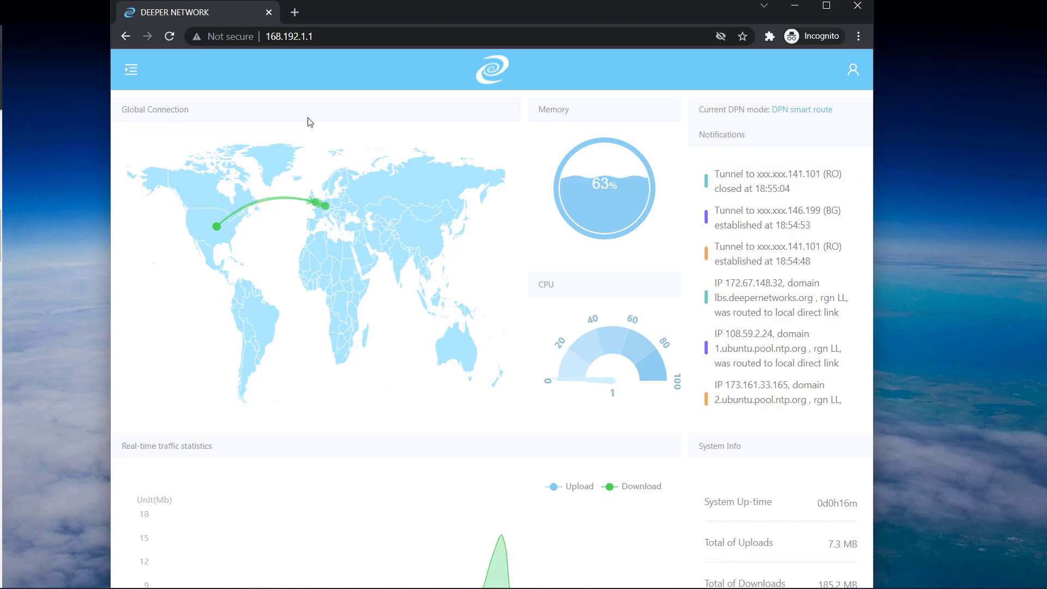
- View the Configured Tunnel page, then expand Security > Web Filter in the sidebar
{"action": "left_click", "coordinate": [133, 72]}
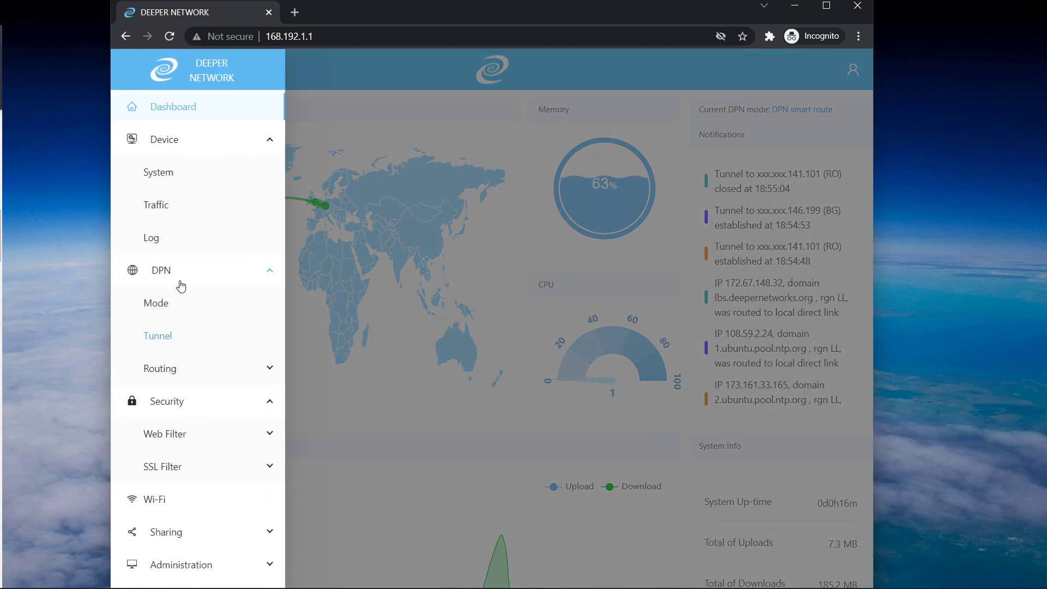
{"action": "left_click", "coordinate": [164, 340]}
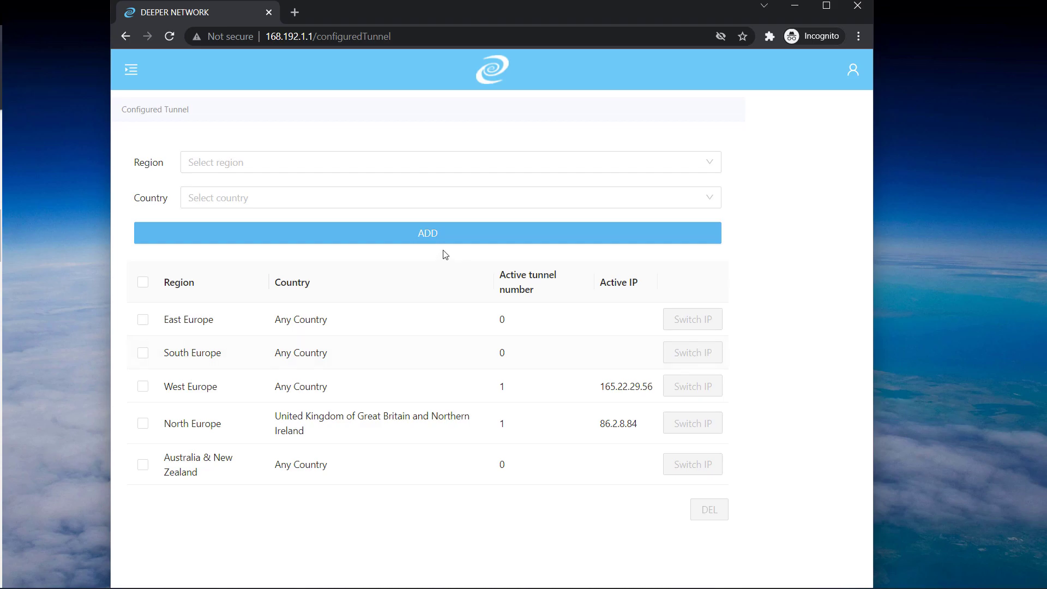
{"action": "left_click", "coordinate": [129, 74]}
{"action": "left_click", "coordinate": [164, 338]}
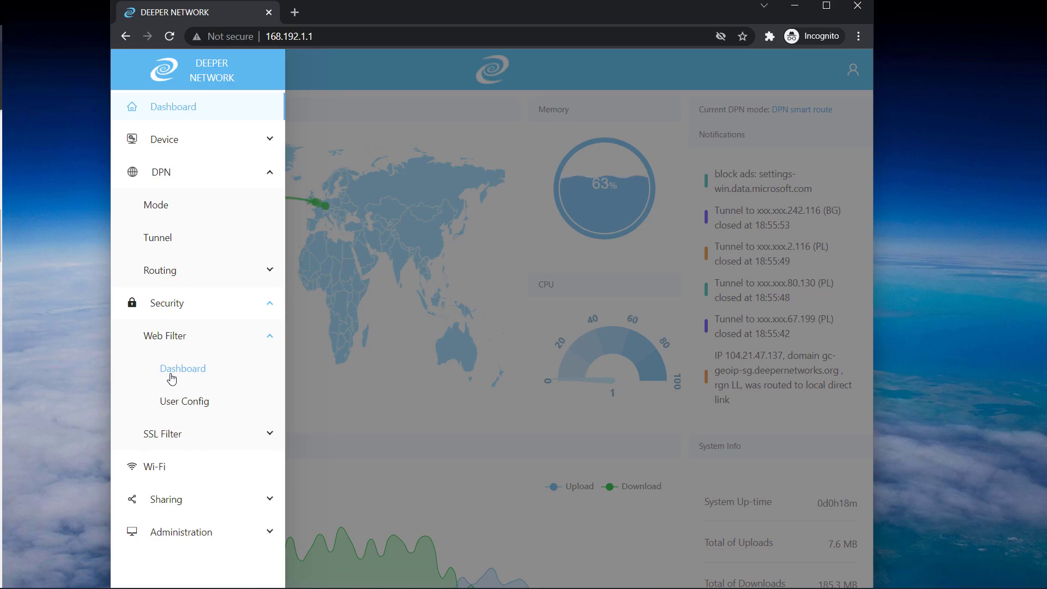
- On Web Filter > User Config, add google.com to the Blacklist Domain list
{"action": "left_click", "coordinate": [180, 404]}
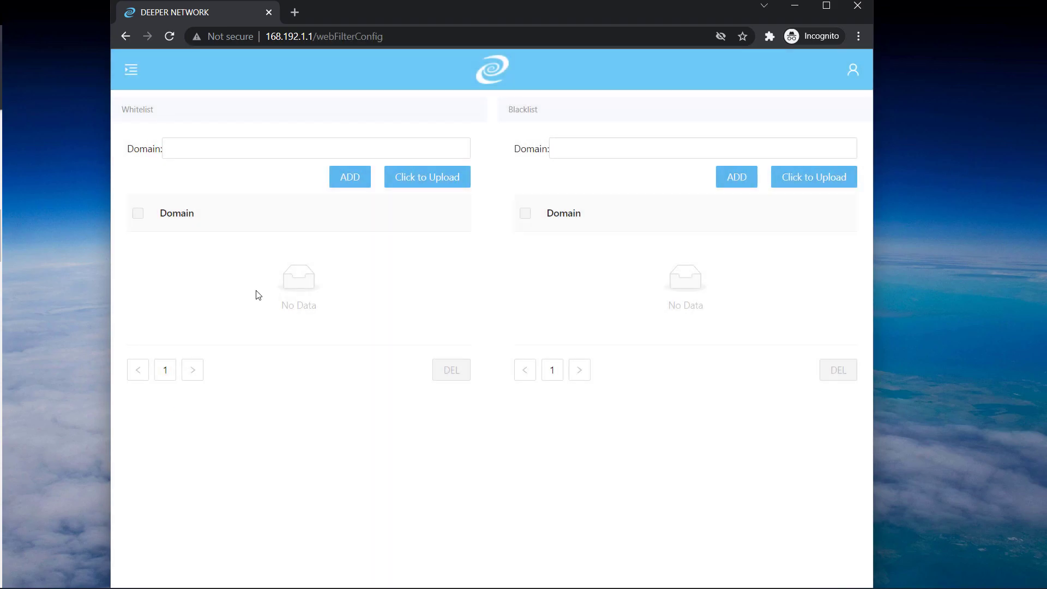
{"action": "left_click", "coordinate": [584, 146]}
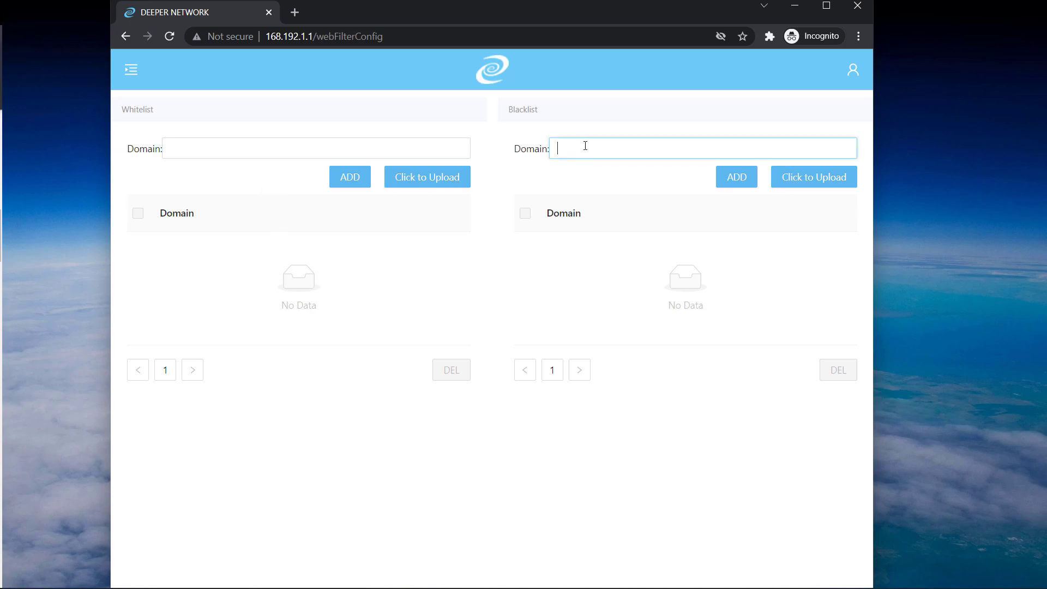
{"action": "type", "text": "google.com"}
{"action": "left_click", "coordinate": [740, 184]}
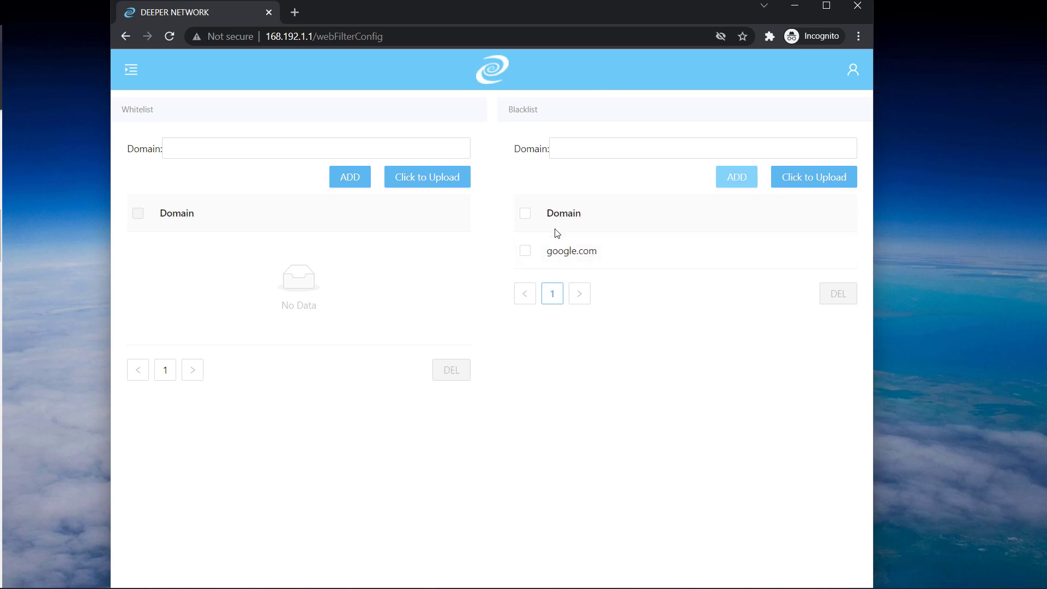
- Open Web Filter > Dashboard and review its 126 queries, 1 blocked, and 24-hour chart
{"action": "left_click", "coordinate": [131, 69]}
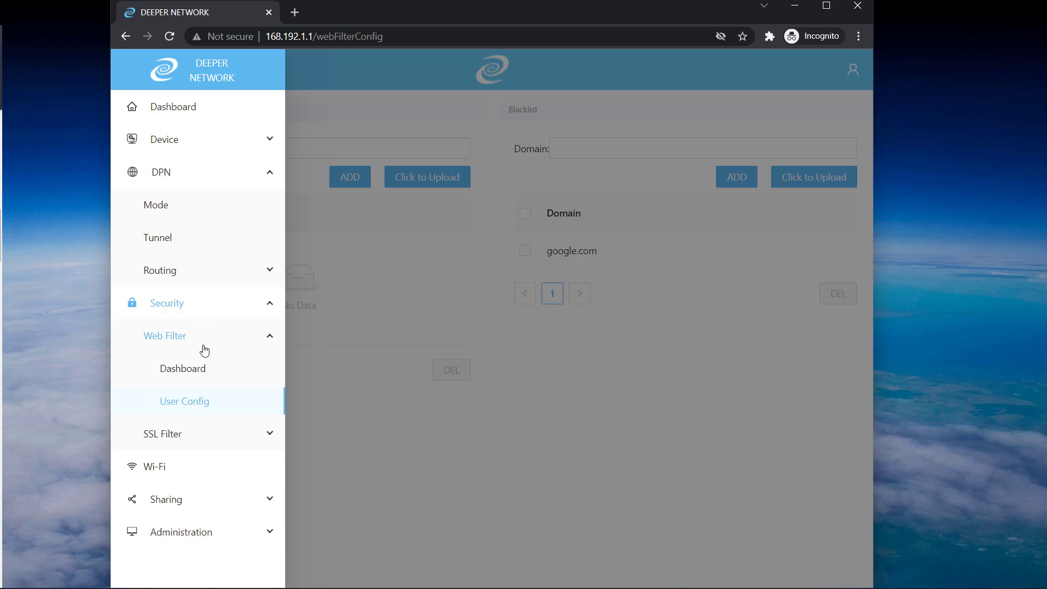
{"action": "left_click", "coordinate": [185, 376]}
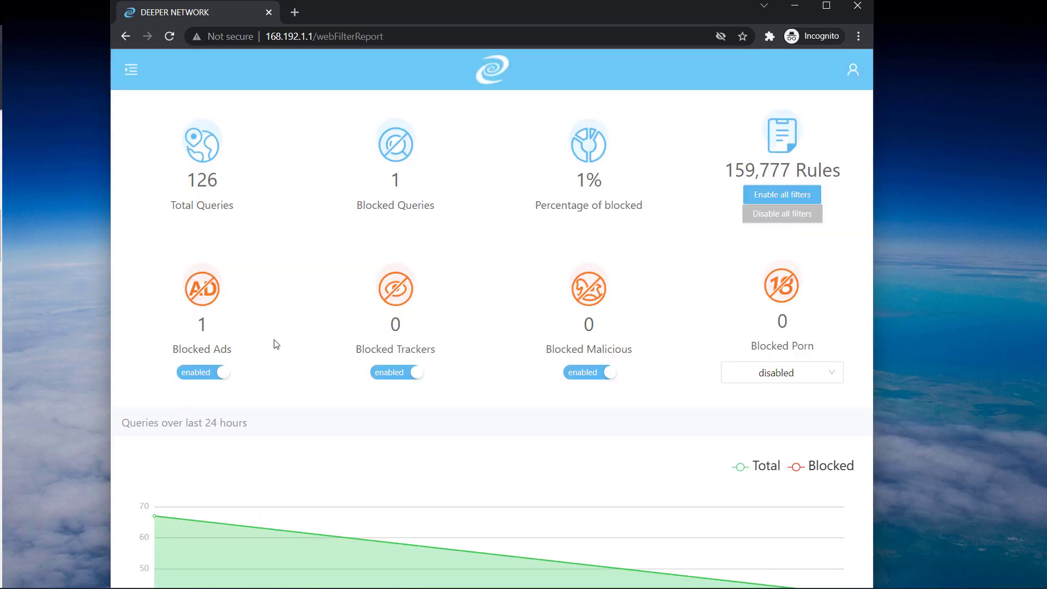
{"action": "left_click", "coordinate": [128, 69]}
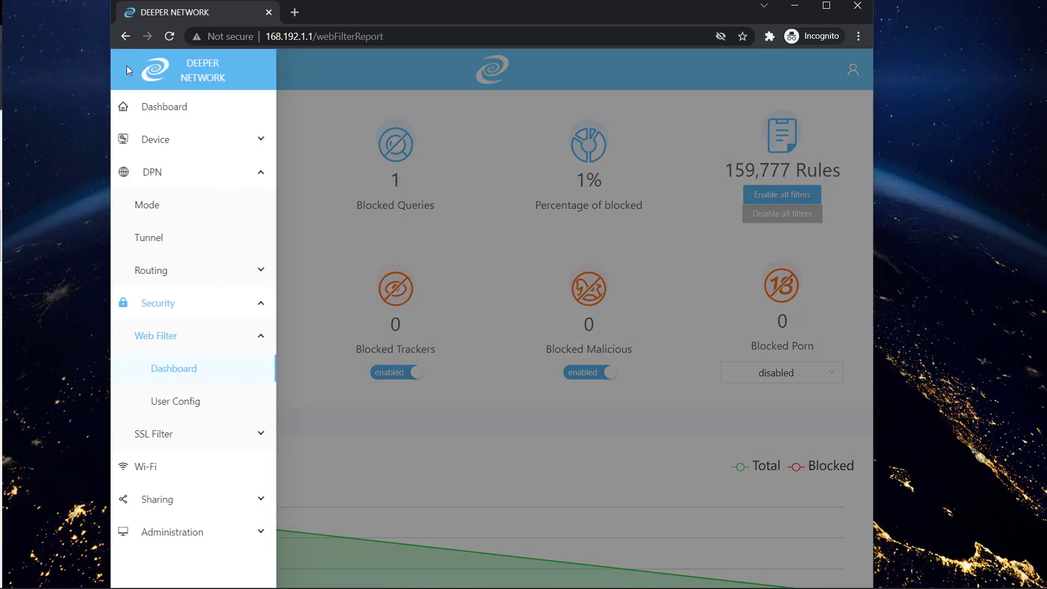
{"action": "left_click", "coordinate": [177, 349]}
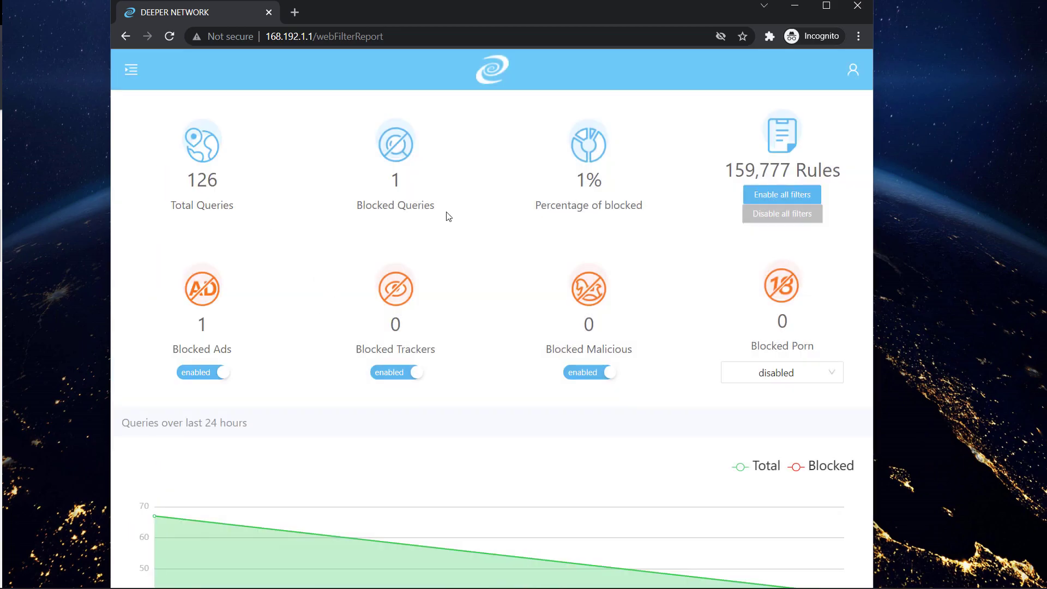
{"action": "scroll", "coordinate": [709, 190], "scroll_direction": "down", "scroll_amount": 1}
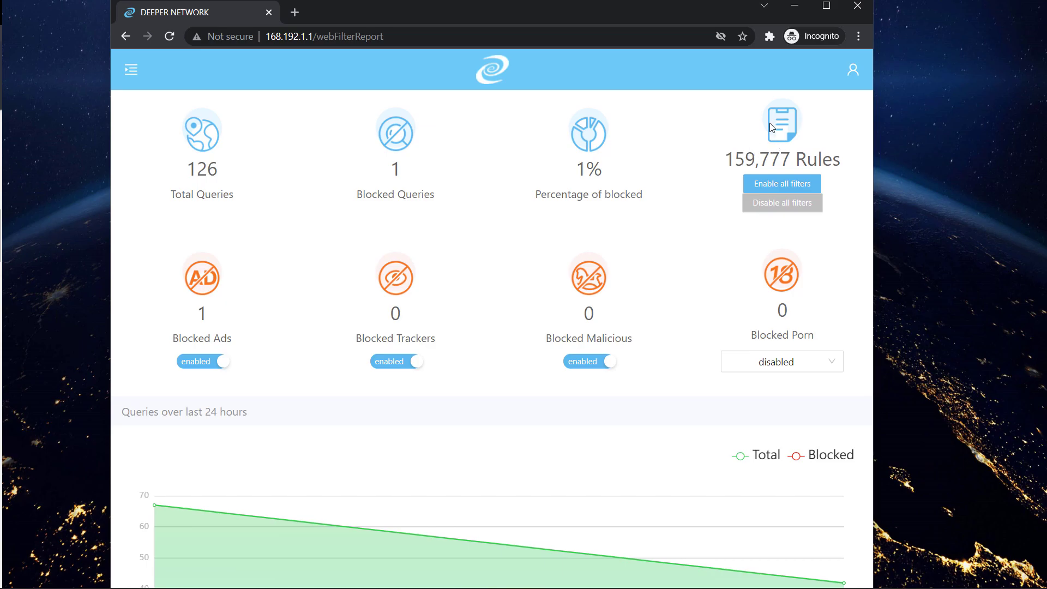
{"action": "scroll", "coordinate": [662, 240], "scroll_direction": "down", "scroll_amount": 1}
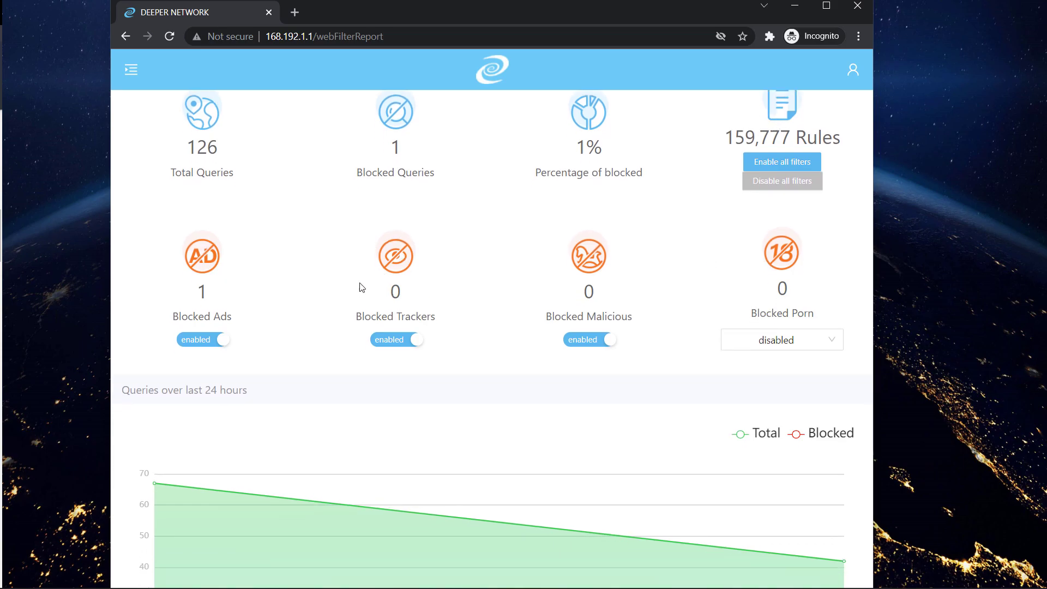
{"action": "scroll", "coordinate": [383, 338], "scroll_direction": "up", "scroll_amount": 1}
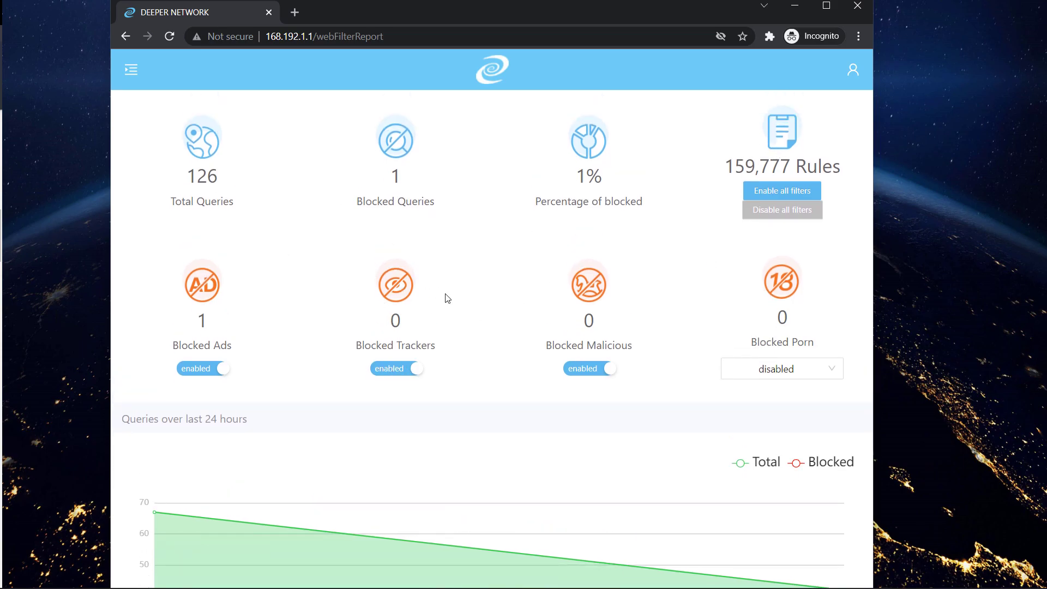
{"action": "scroll", "coordinate": [448, 298], "scroll_direction": "down", "scroll_amount": 3}
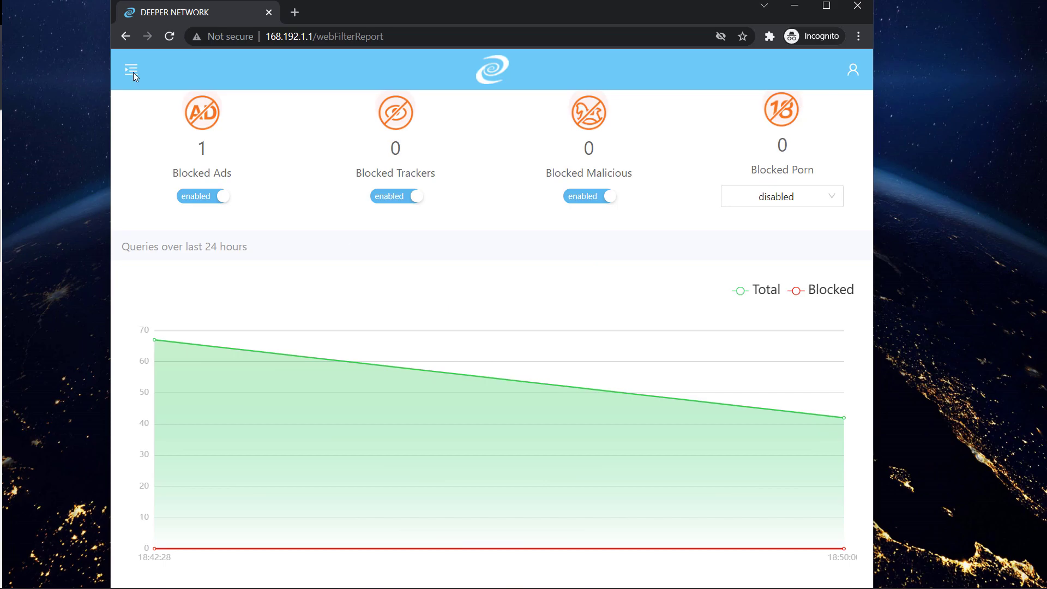